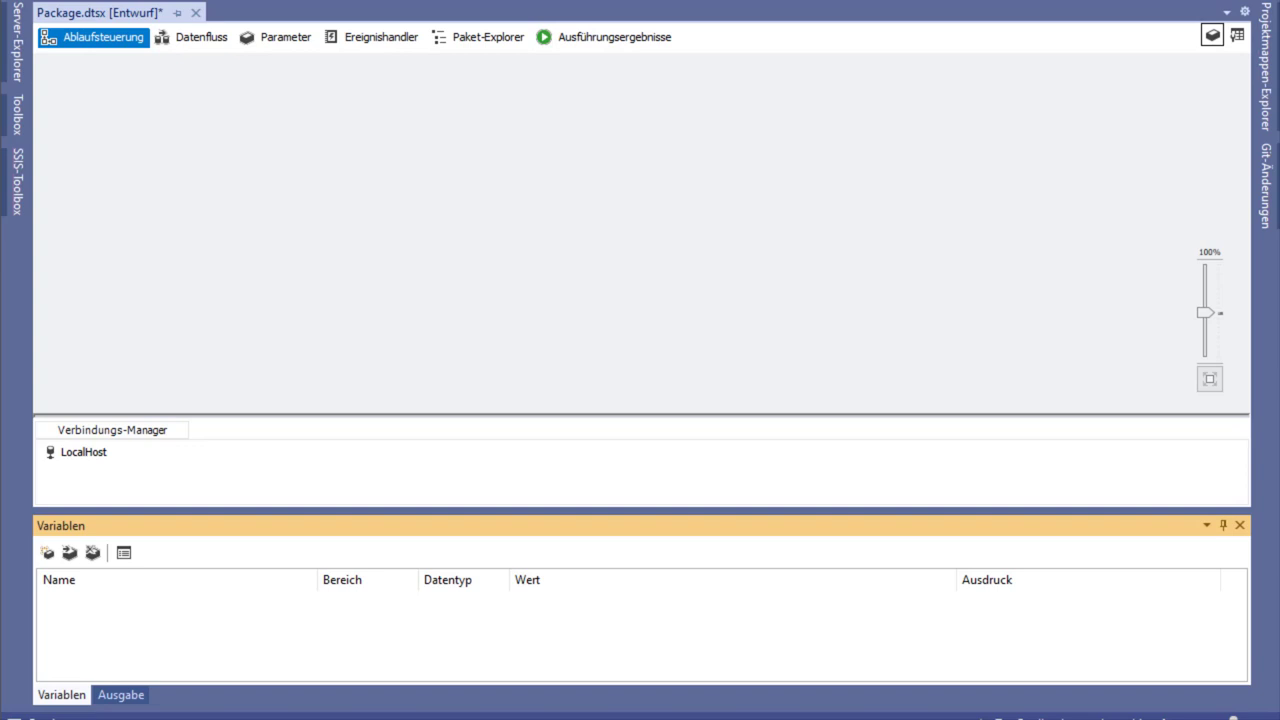
Add a package-level Int32 variable named Test_Variable with the value 100.
{"action": "left_click", "coordinate": [566, 151]}
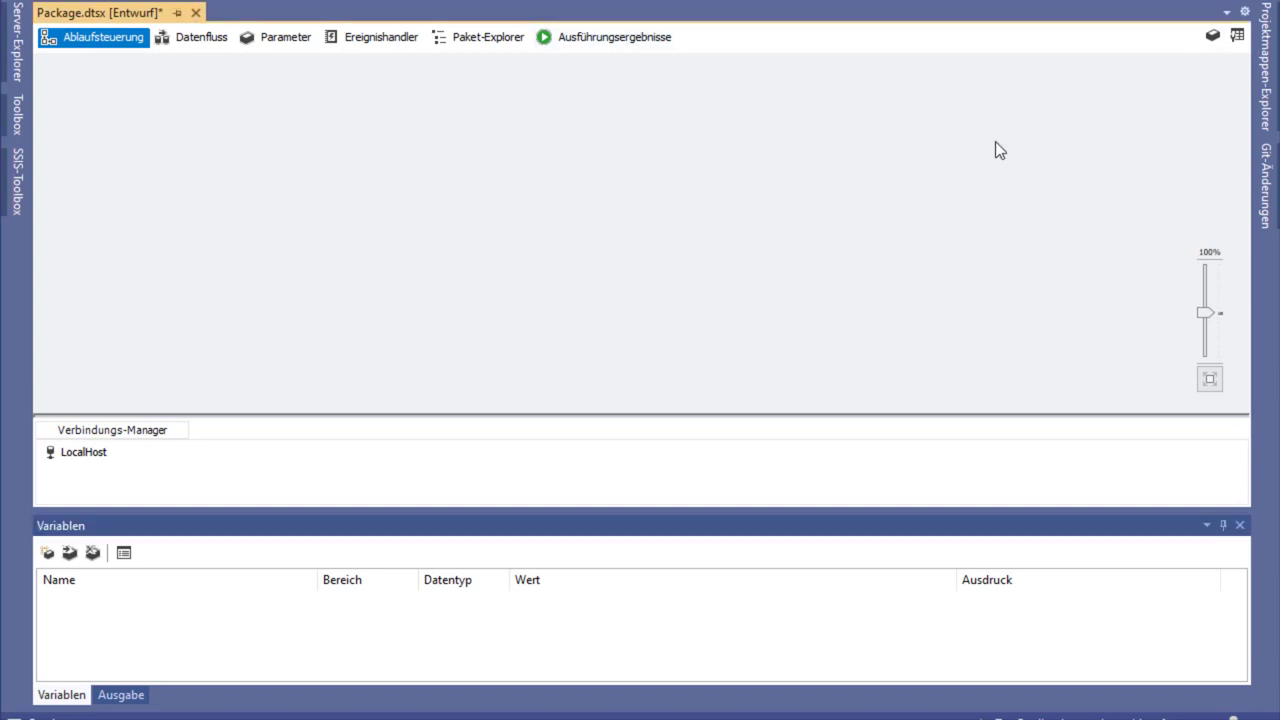
{"action": "left_click", "coordinate": [1212, 36]}
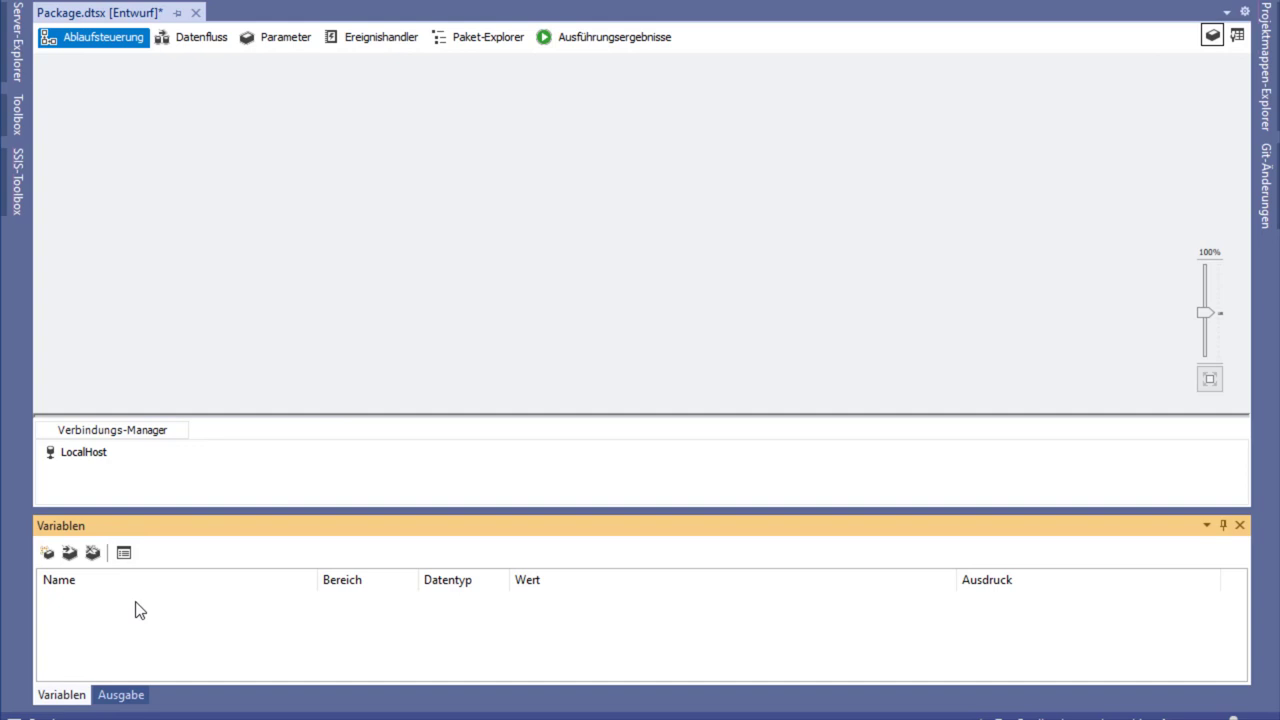
{"action": "left_click", "coordinate": [46, 553]}
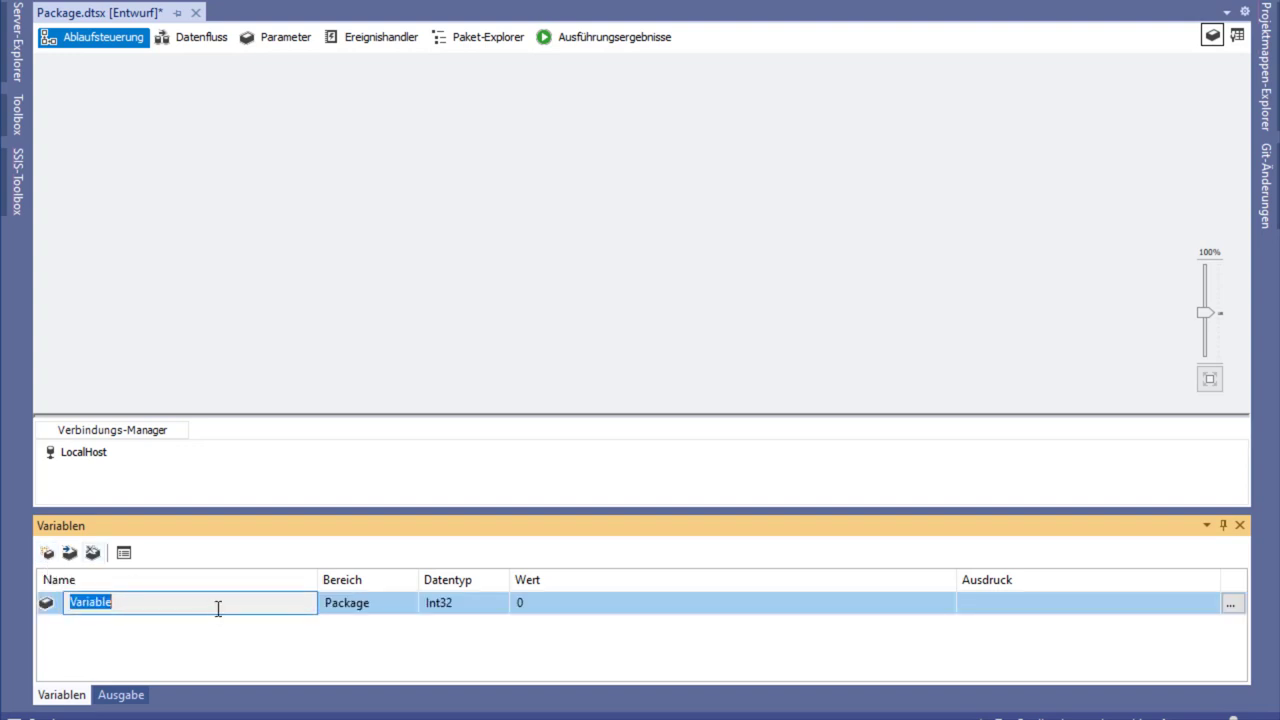
{"action": "type", "text": "Test_Variable"}
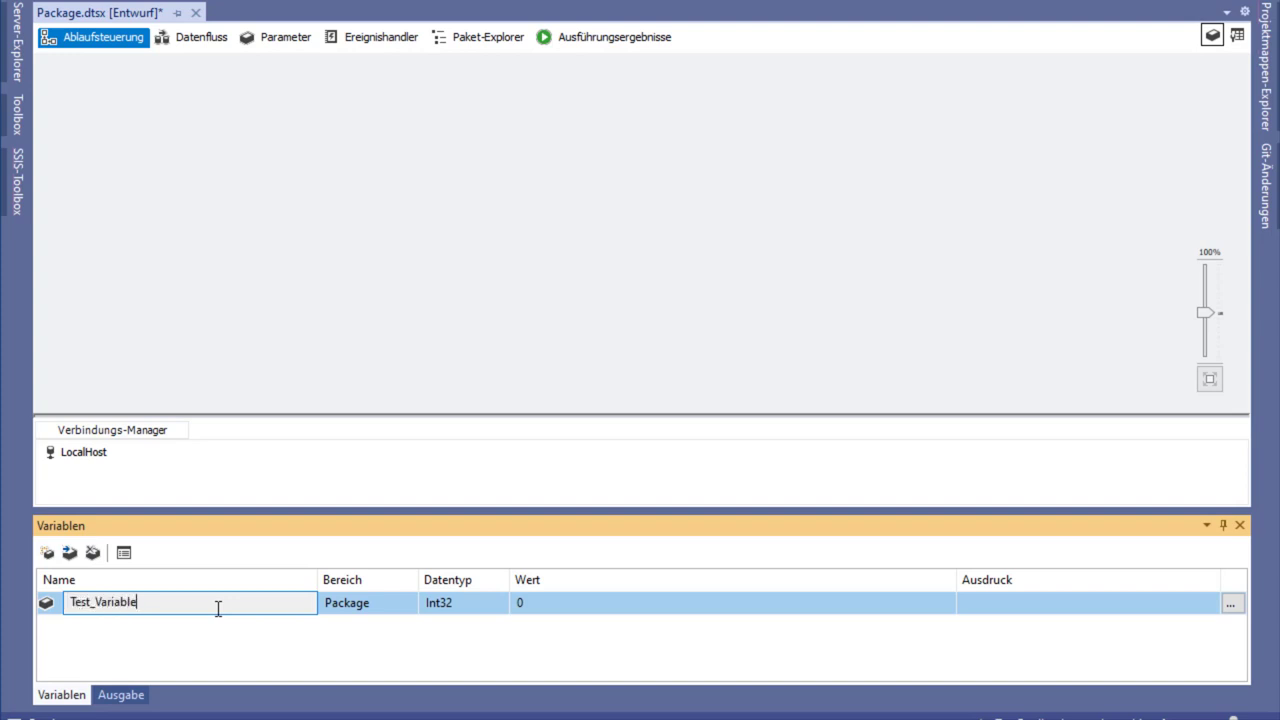
{"action": "key", "text": "Tab"}
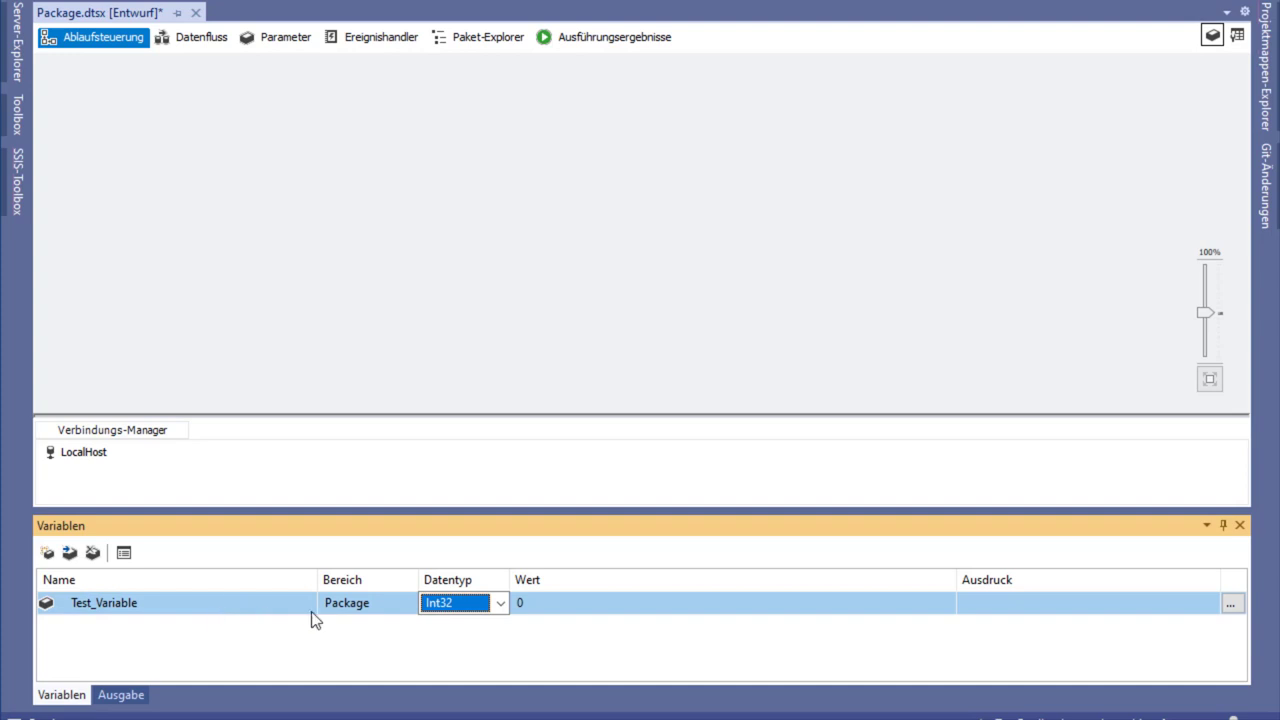
{"action": "left_click", "coordinate": [469, 602]}
{"action": "scroll", "coordinate": [472, 674], "scroll_direction": "up", "scroll_amount": 3}
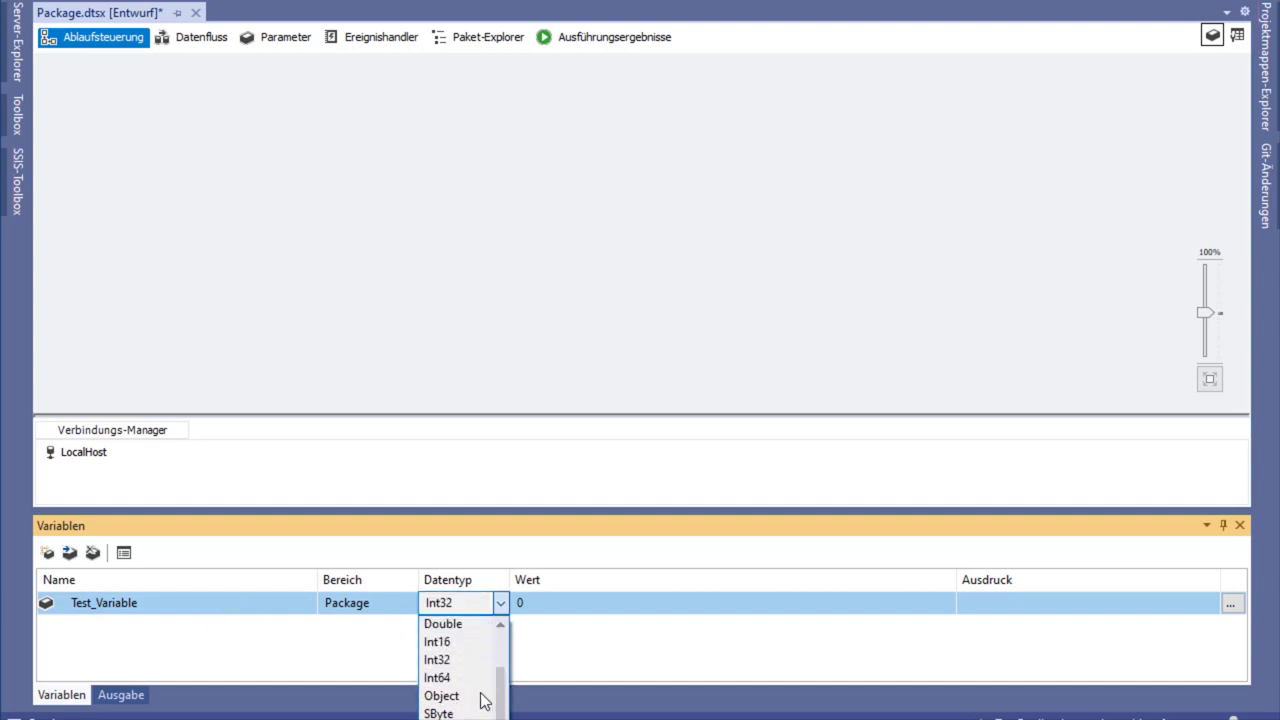
{"action": "left_click", "coordinate": [552, 605]}
{"action": "left_click", "coordinate": [553, 604]}
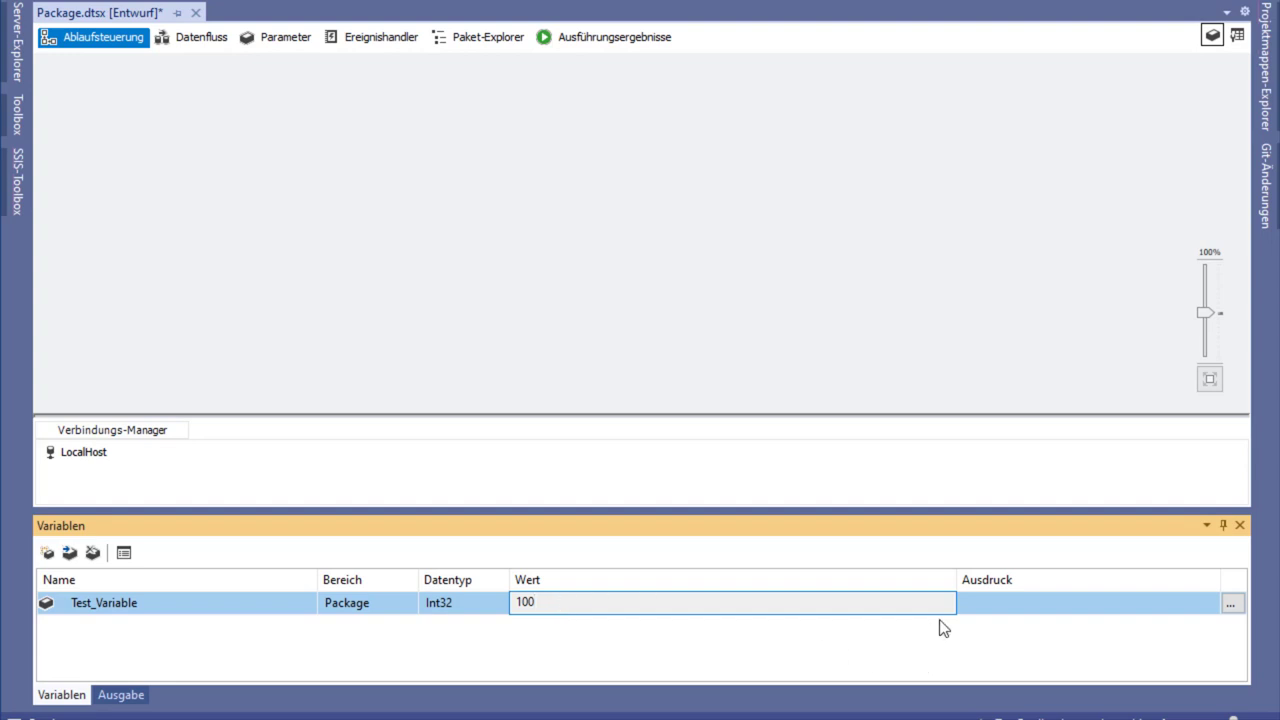
Assign the expression YEAR(GETDATE()) to Test_Variable in the expression builder, evaluating it before accepting.
{"action": "left_click", "coordinate": [1010, 600]}
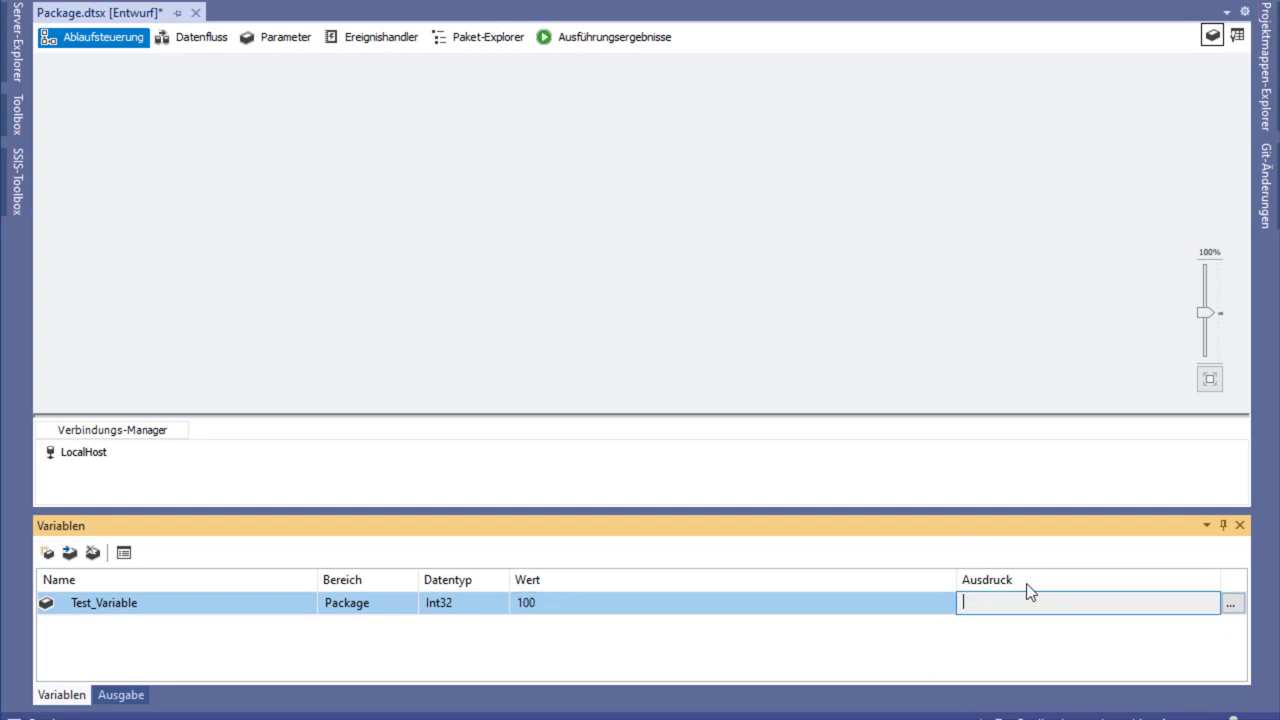
{"action": "left_click", "coordinate": [1231, 606]}
{"action": "left_click_drag", "start_coordinate": [420, 11], "coordinate": [460, 19]}
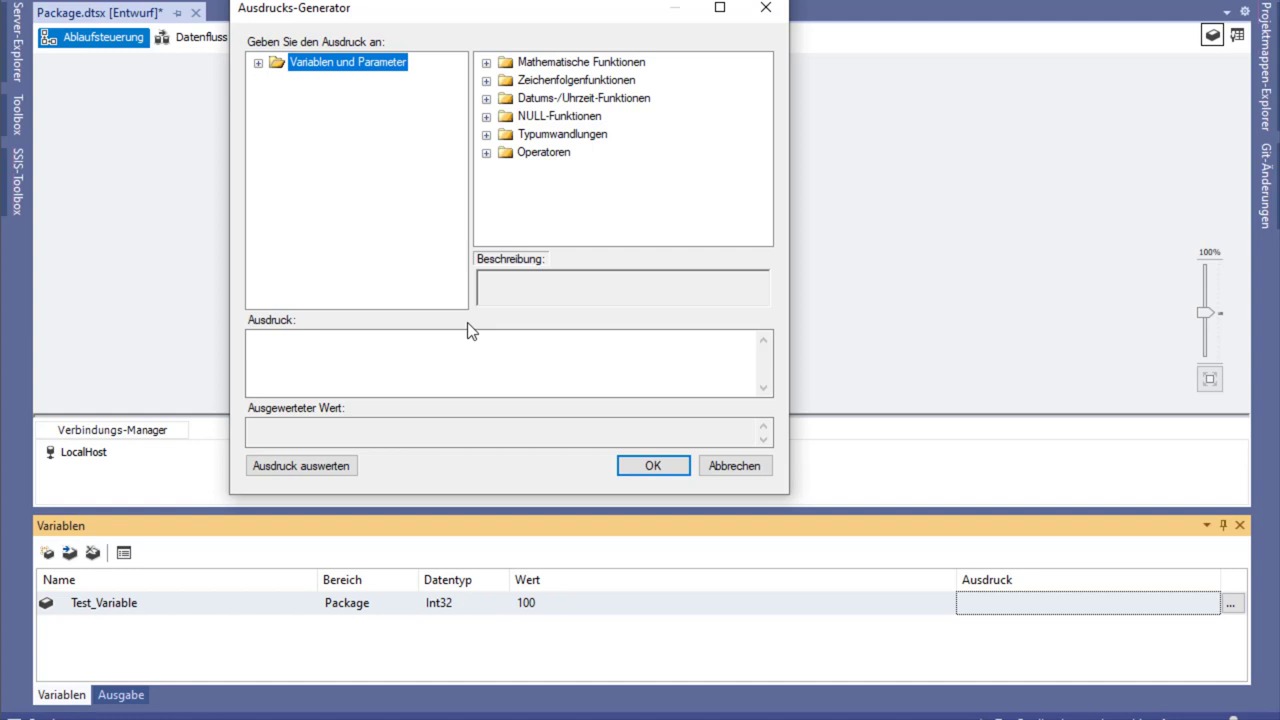
{"action": "left_click", "coordinate": [436, 355]}
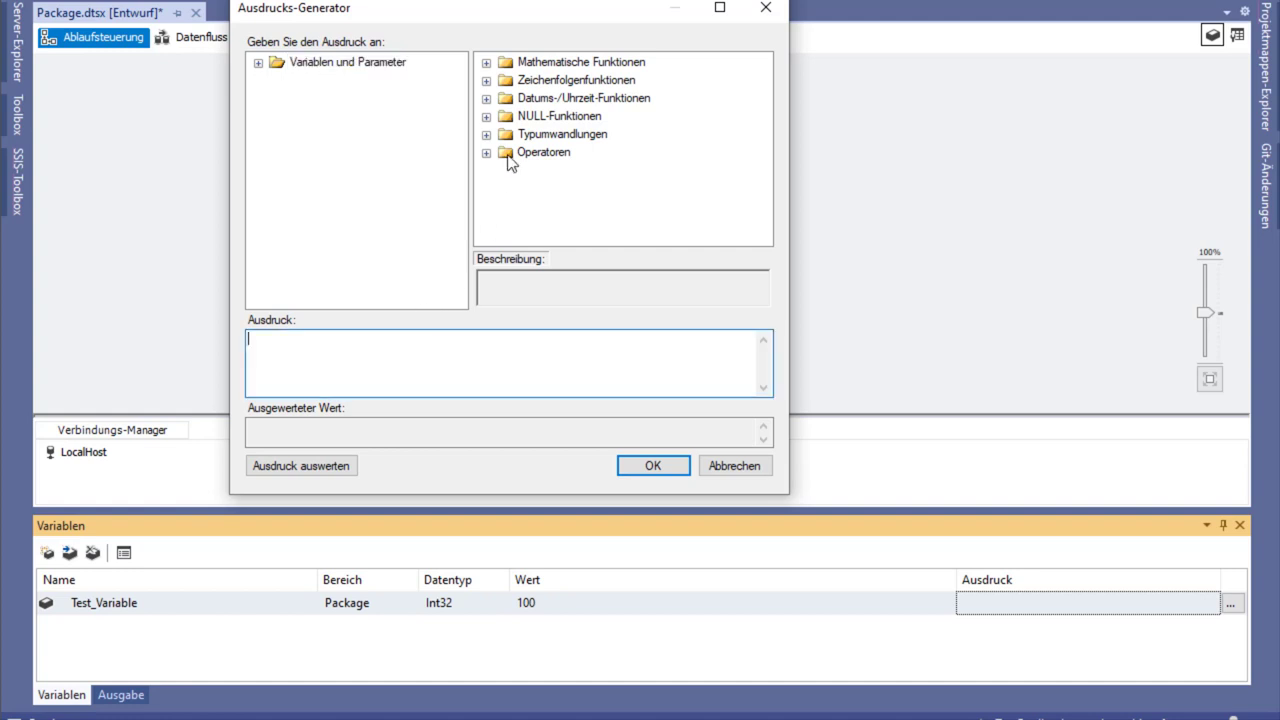
{"action": "left_click", "coordinate": [487, 98]}
{"action": "left_click_drag", "start_coordinate": [560, 152], "coordinate": [500, 354]}
{"action": "type", "text": "YEAR(GETDATE("}
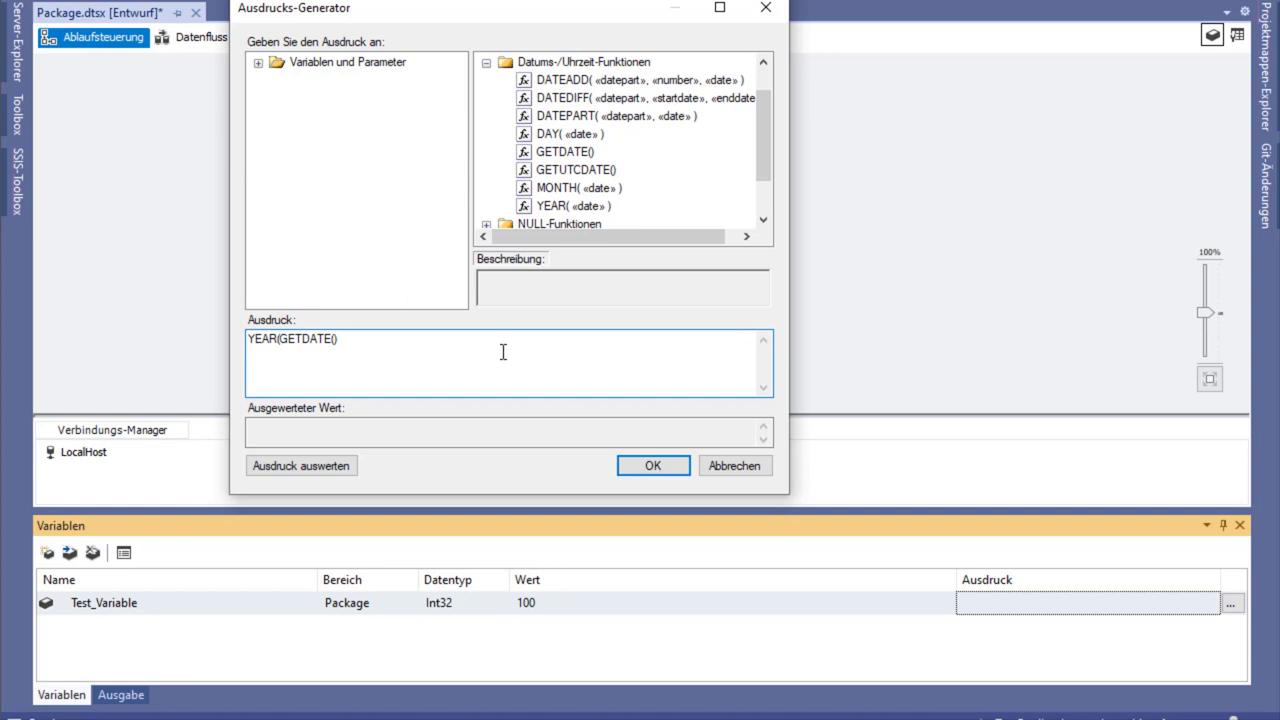
{"action": "key", "text": "End"}
{"action": "type", "text": ")"}
{"action": "left_click", "coordinate": [305, 467]}
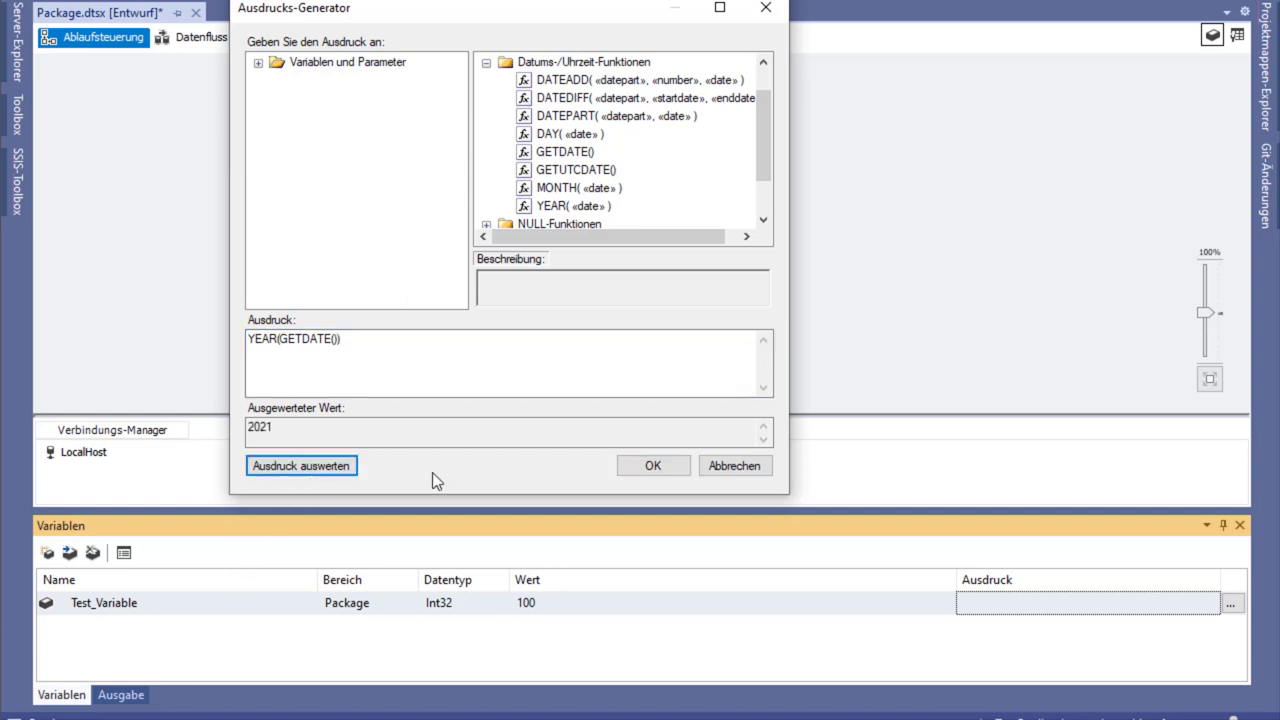
{"action": "left_click", "coordinate": [655, 465]}
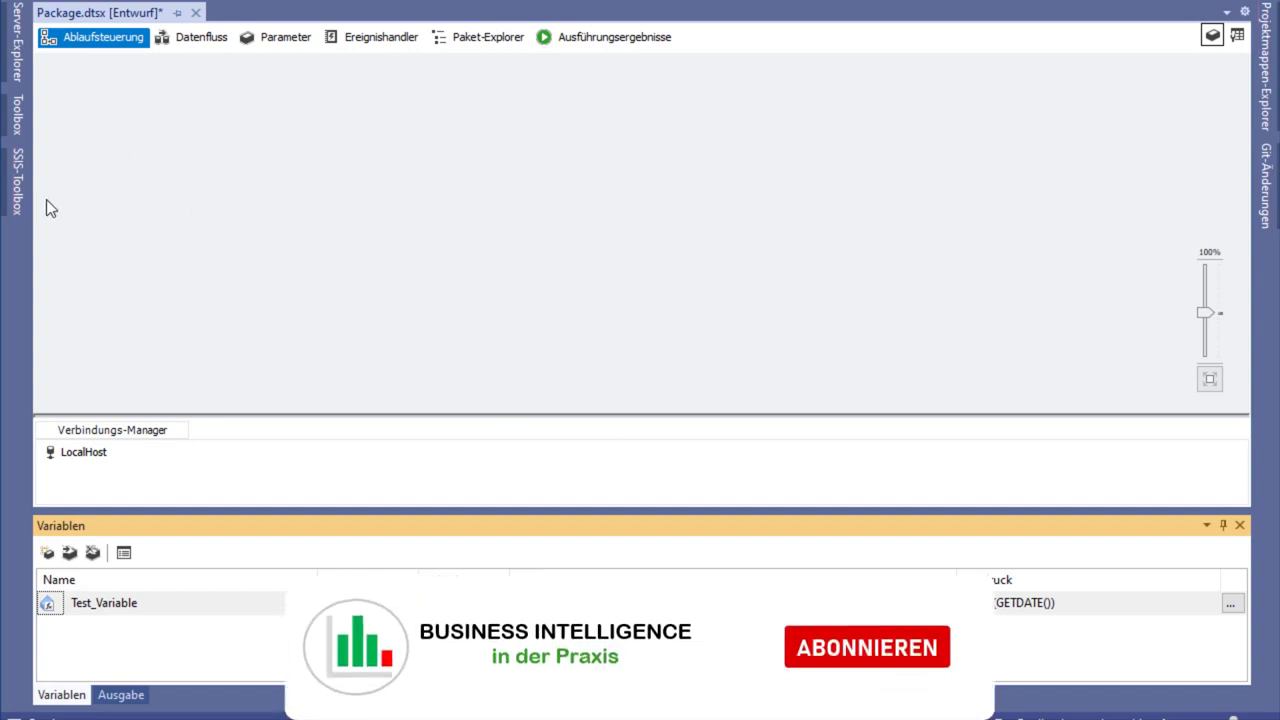
Add a "SQL ausführen" task to the control flow and open its editor.
{"action": "left_click", "coordinate": [16, 182]}
{"action": "left_click_drag", "start_coordinate": [140, 103], "coordinate": [491, 158]}
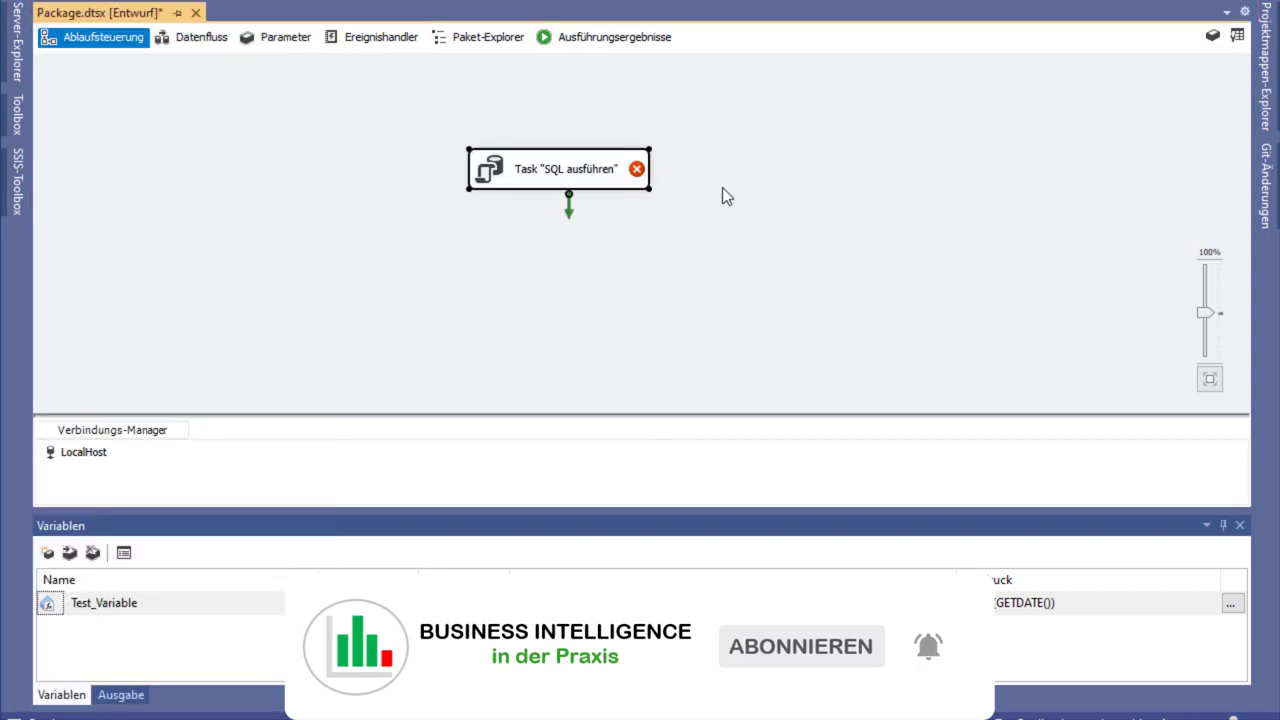
{"action": "double_click", "coordinate": [548, 178]}
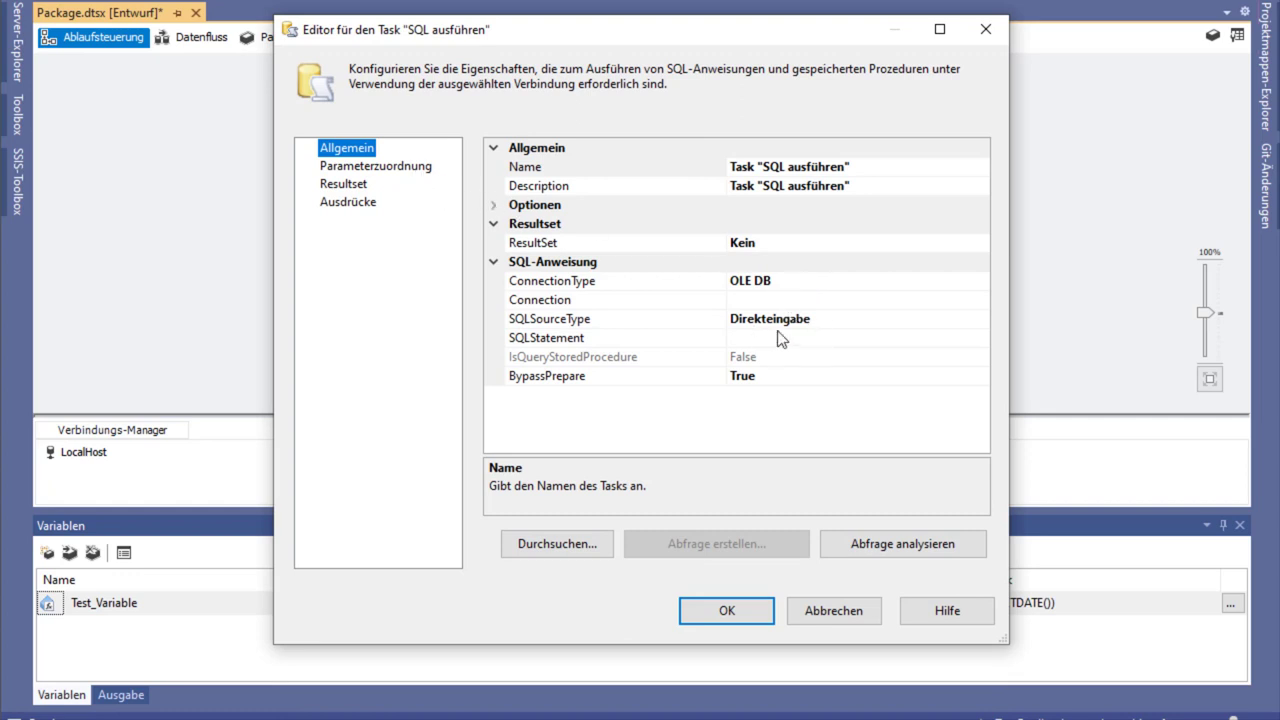
Try to add a parameter mapping to the SQL task before a connection is chosen.
{"action": "left_click", "coordinate": [412, 168]}
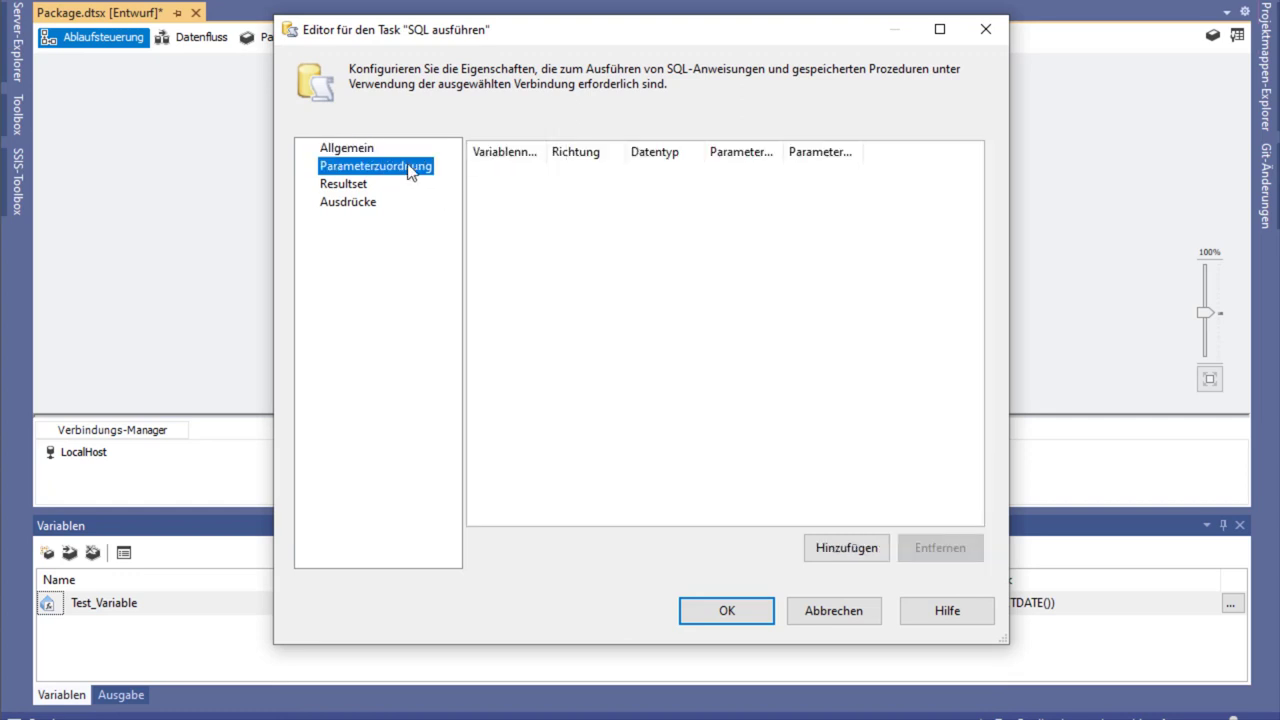
{"action": "left_click", "coordinate": [845, 553]}
{"action": "left_click", "coordinate": [1195, 362]}
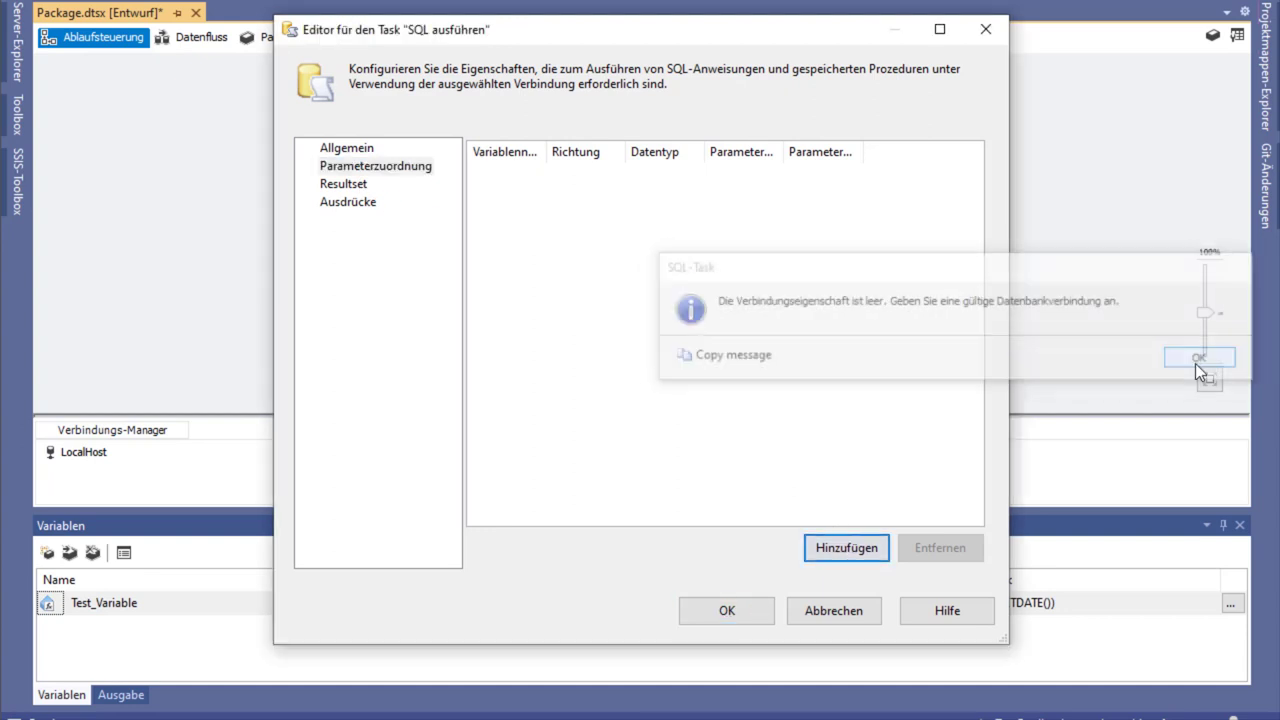
Set the SQL task's connection to LocalHost.
{"action": "left_click", "coordinate": [358, 149]}
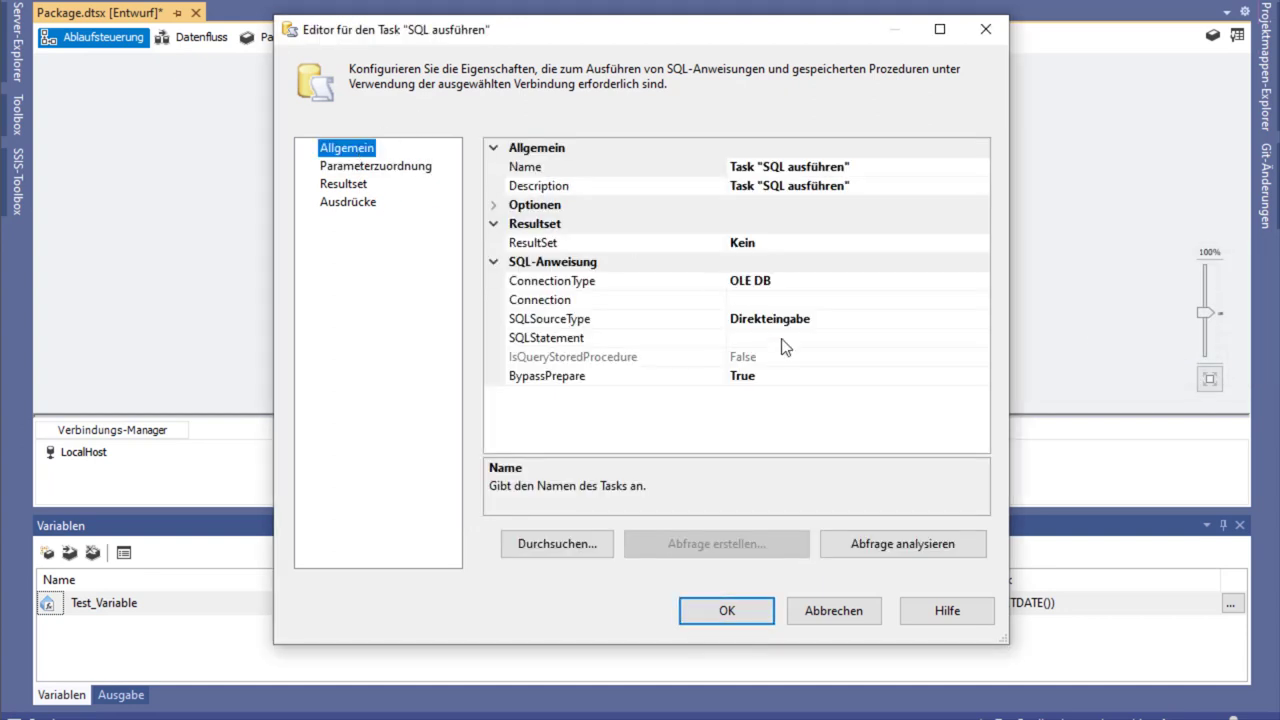
{"action": "left_click", "coordinate": [806, 321]}
{"action": "left_click", "coordinate": [951, 299]}
{"action": "left_click", "coordinate": [983, 299]}
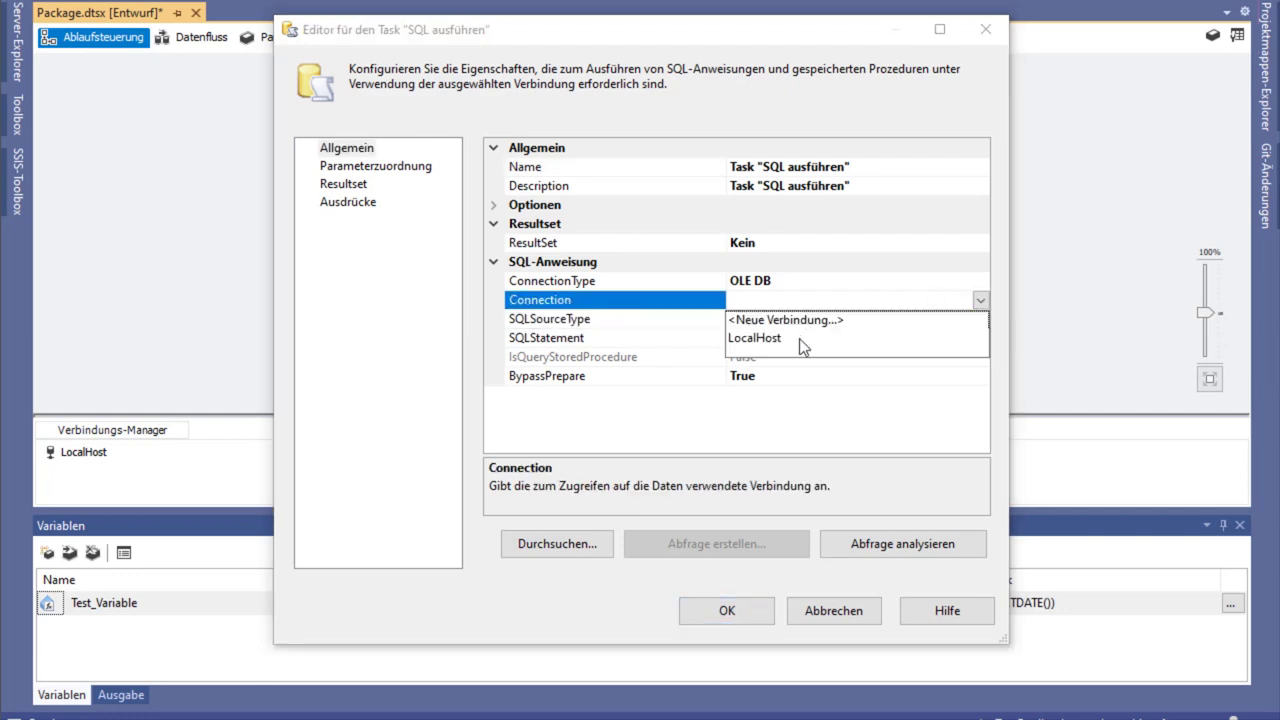
{"action": "left_click", "coordinate": [799, 338]}
Add a parameter mapping to the SQL task that uses the variable User::Test_Variable, widening the variable name column.
{"action": "left_click", "coordinate": [377, 168]}
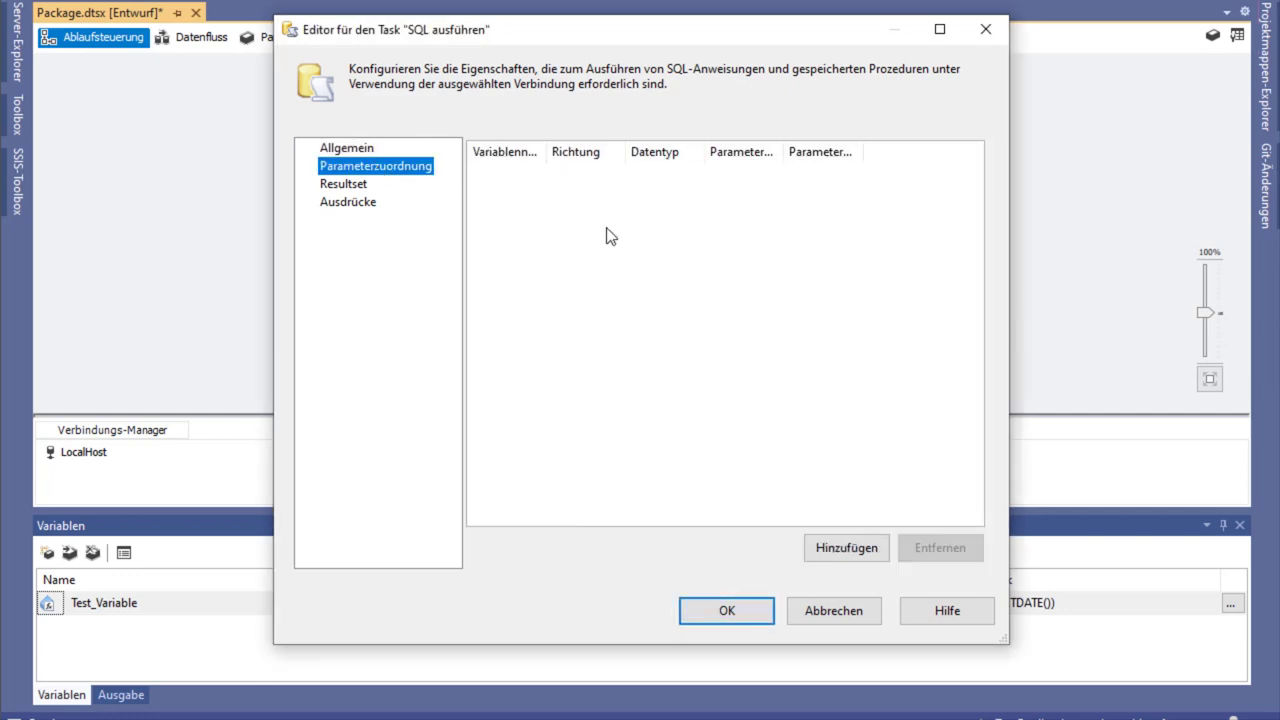
{"action": "left_click", "coordinate": [838, 550]}
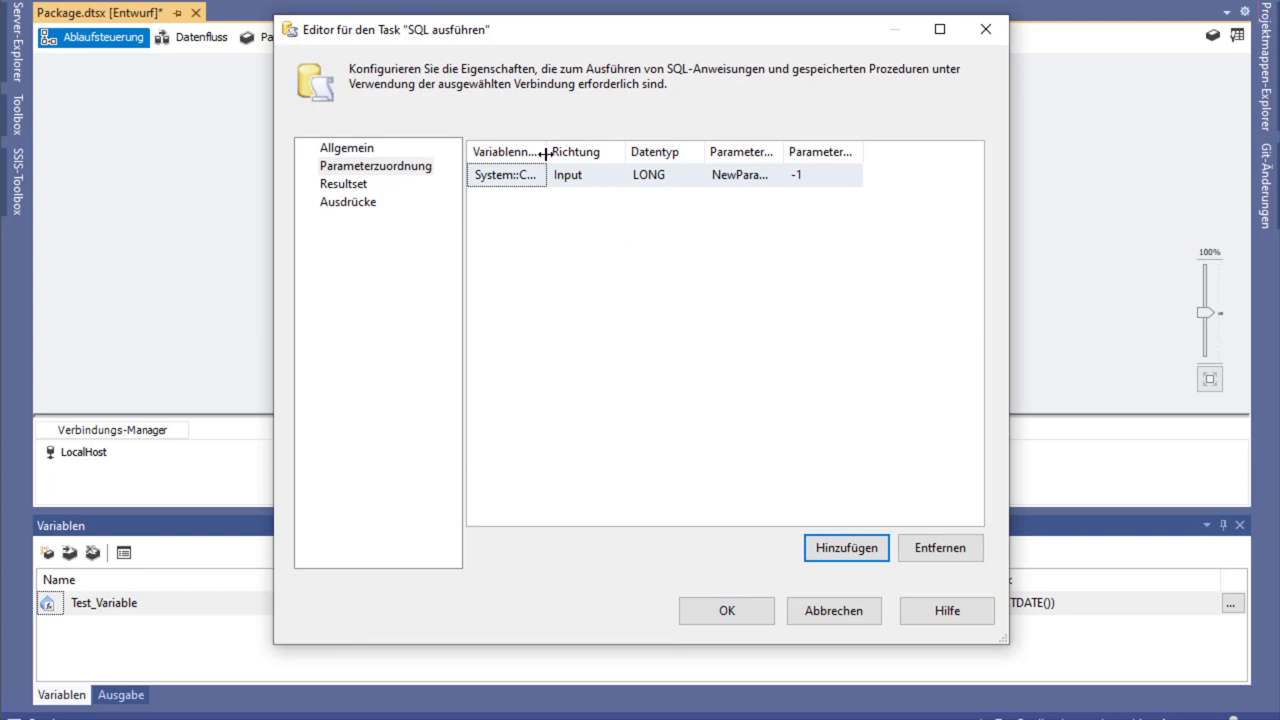
{"action": "left_click_drag", "start_coordinate": [547, 153], "coordinate": [647, 153]}
{"action": "left_click", "coordinate": [595, 178]}
{"action": "left_click", "coordinate": [639, 175]}
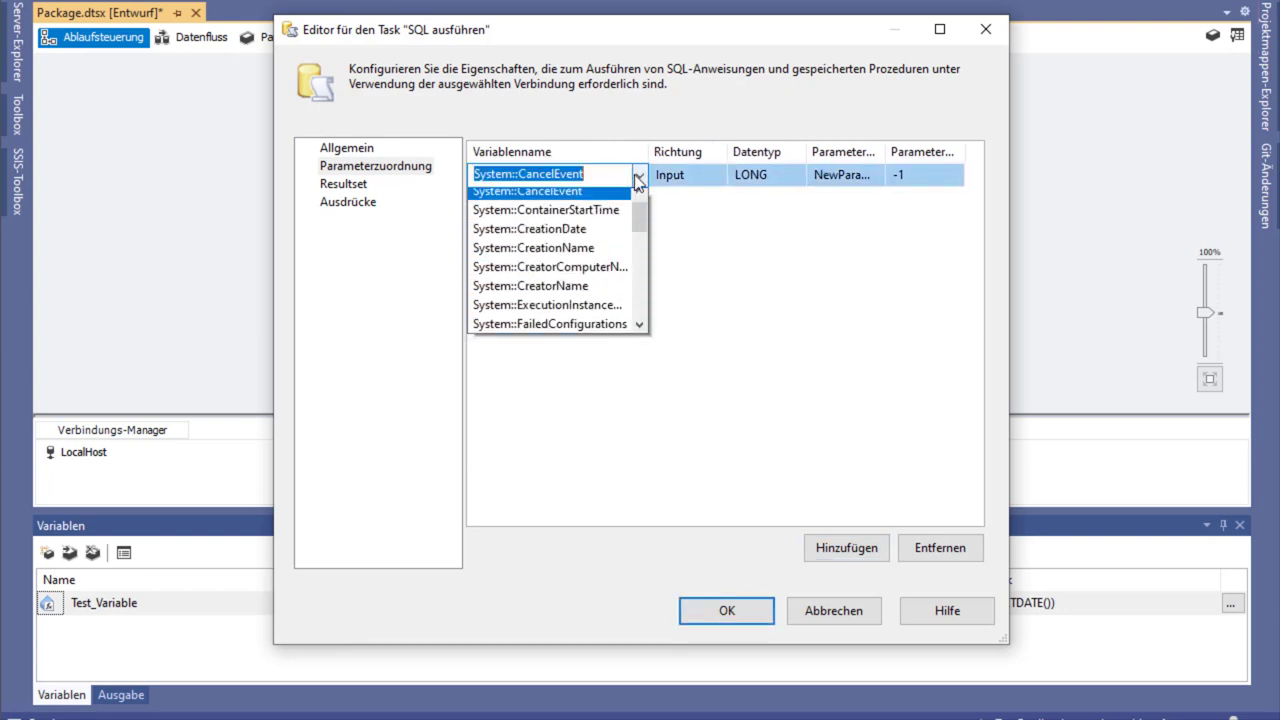
{"action": "left_click_drag", "start_coordinate": [638, 226], "coordinate": [640, 320]}
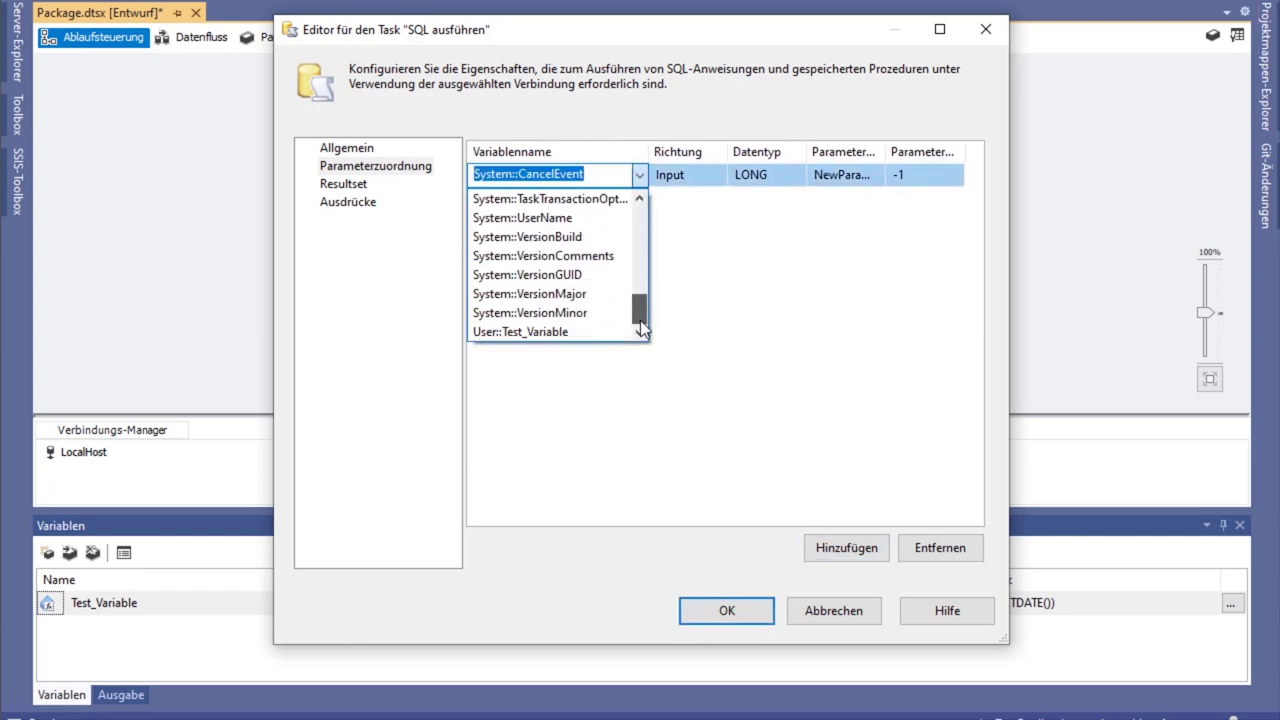
{"action": "left_click", "coordinate": [560, 332]}
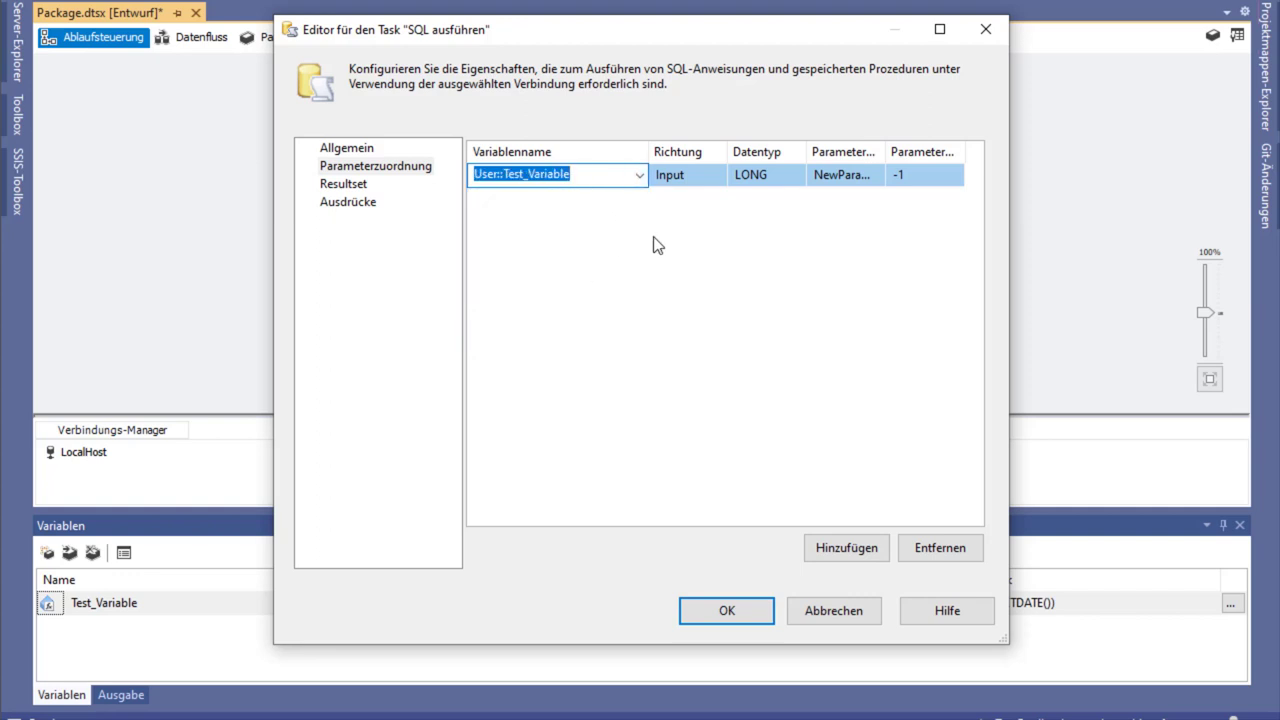
Open the SQL task's SQLStatement property for editing.
{"action": "left_click", "coordinate": [358, 152]}
{"action": "left_click", "coordinate": [842, 338]}
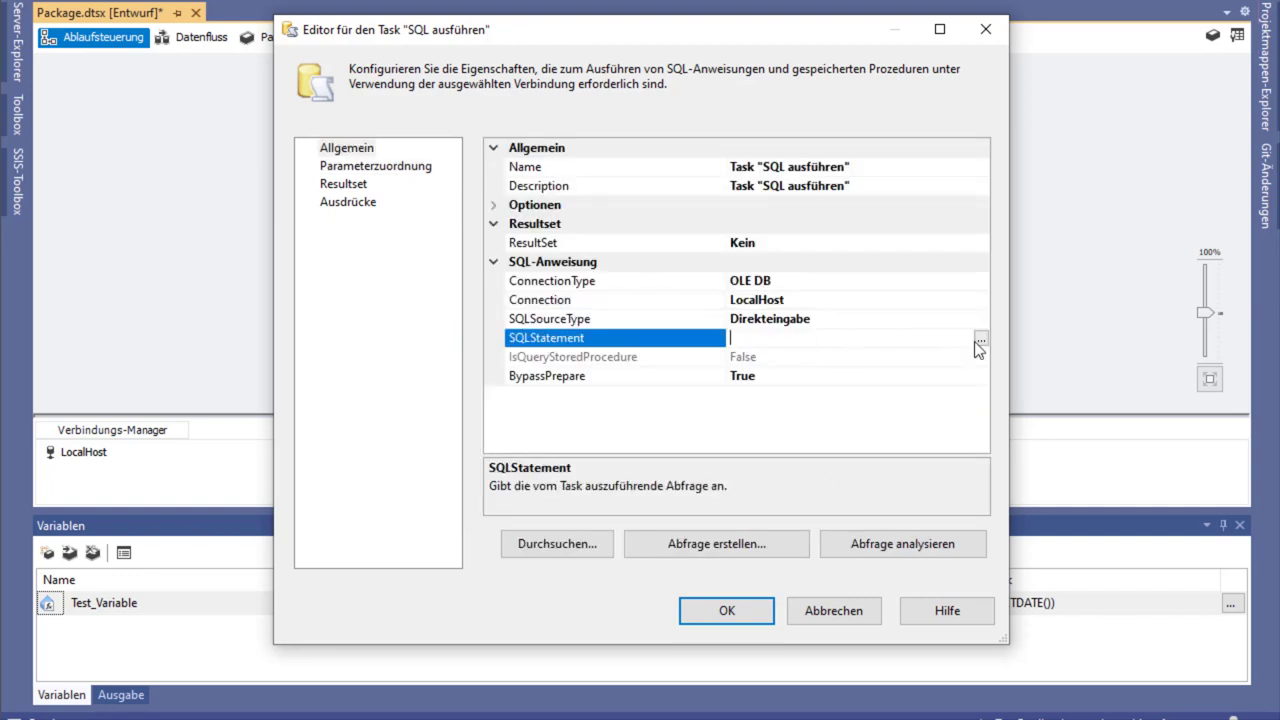
{"action": "left_click", "coordinate": [980, 346]}
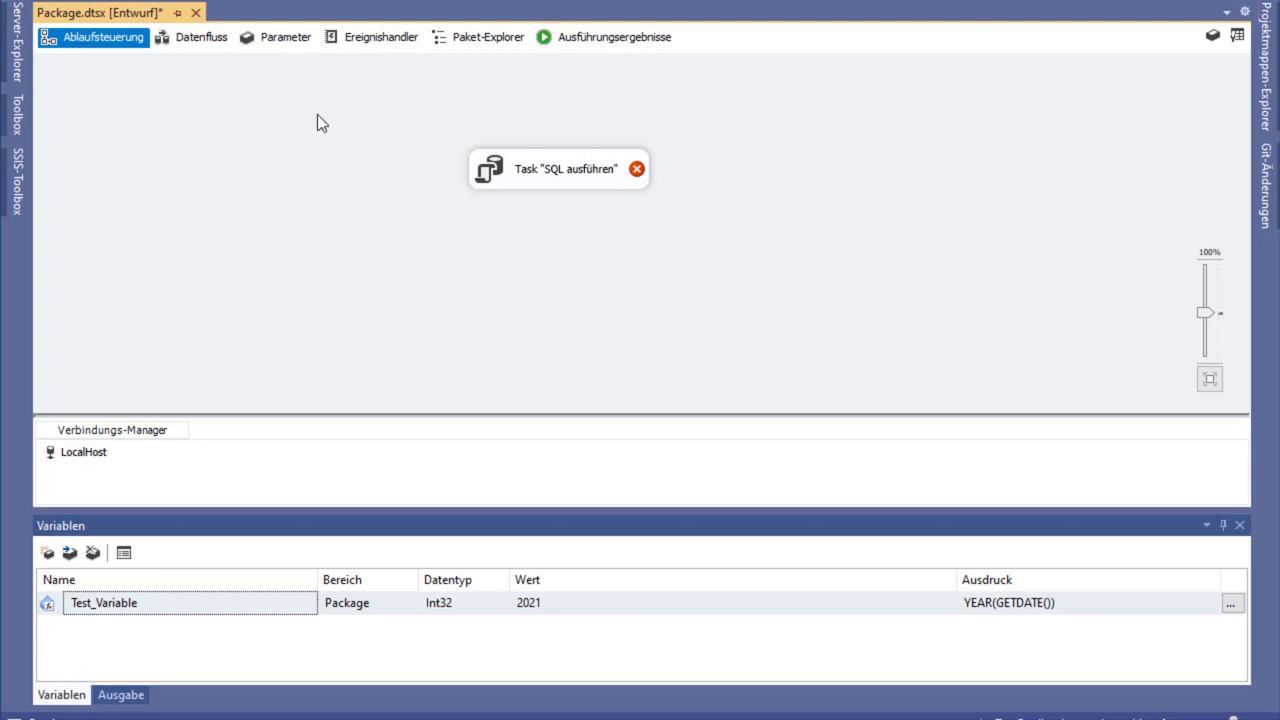
Add a package parameter and name it PAR_YEAR.
{"action": "left_click", "coordinate": [279, 45]}
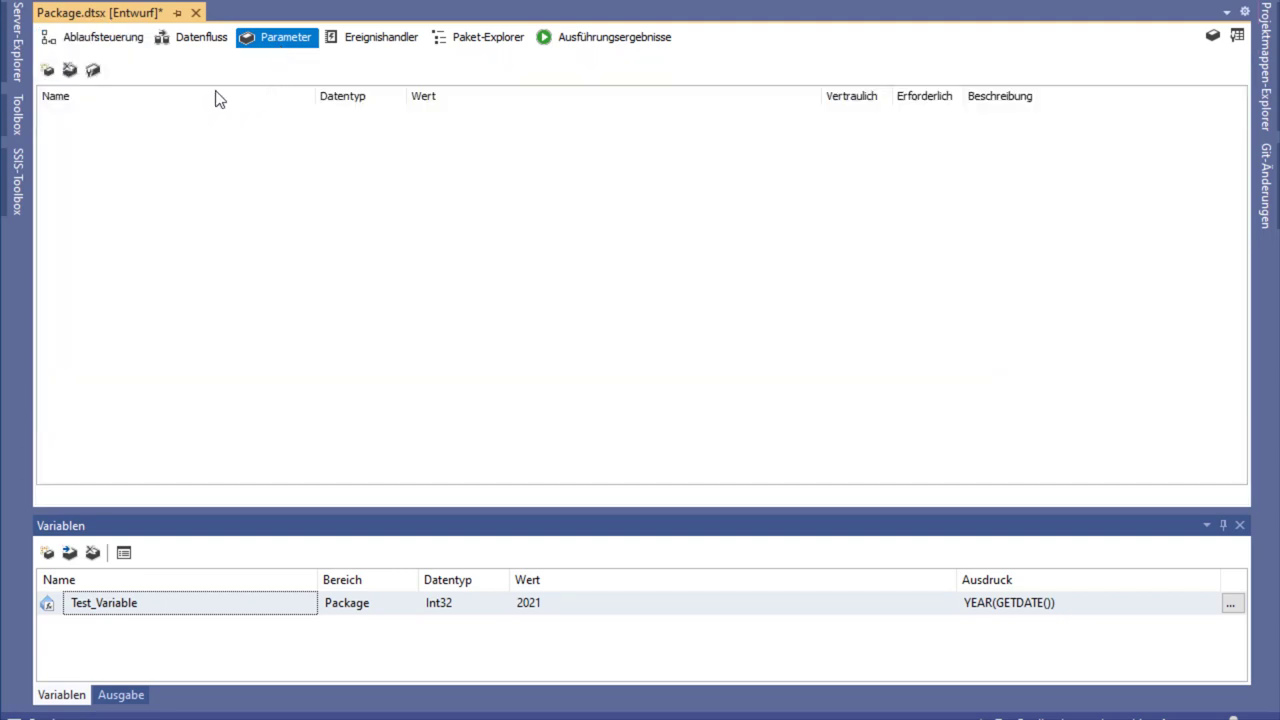
{"action": "left_click", "coordinate": [48, 71]}
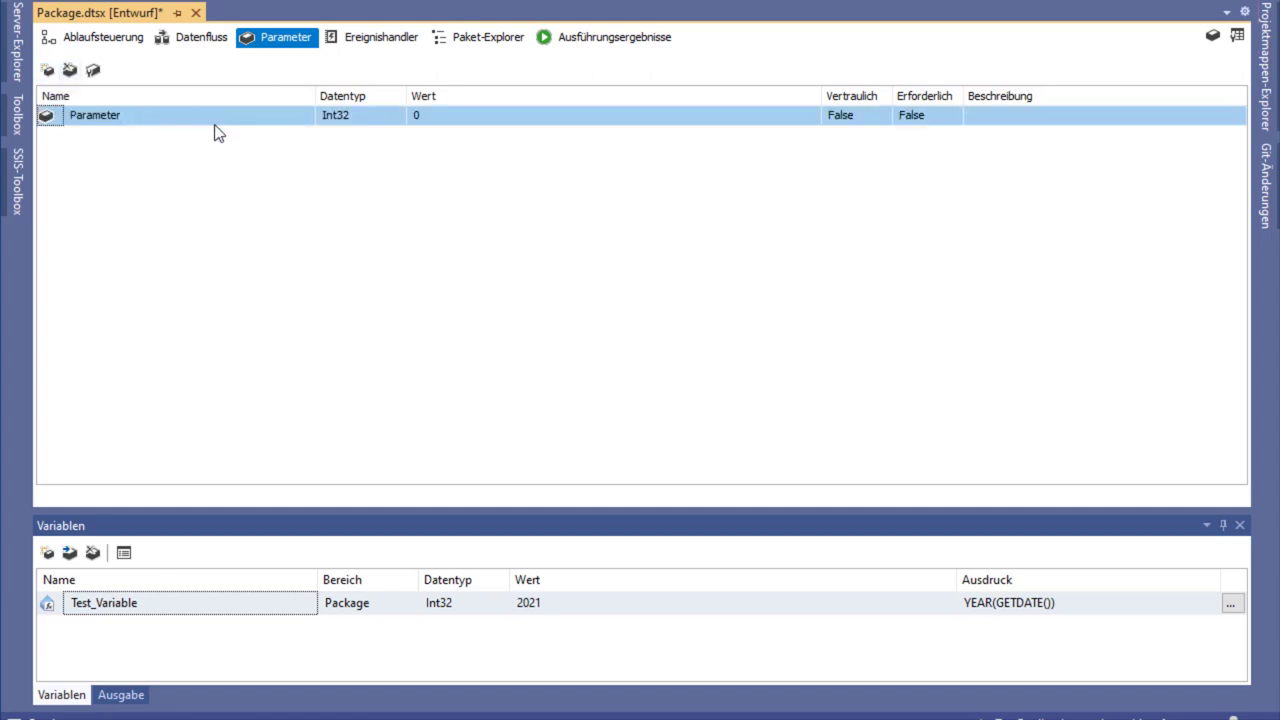
{"action": "left_click", "coordinate": [170, 118]}
{"action": "left_click_drag", "start_coordinate": [140, 116], "coordinate": [66, 115]}
{"action": "type", "text": "PAR_YEAR"}
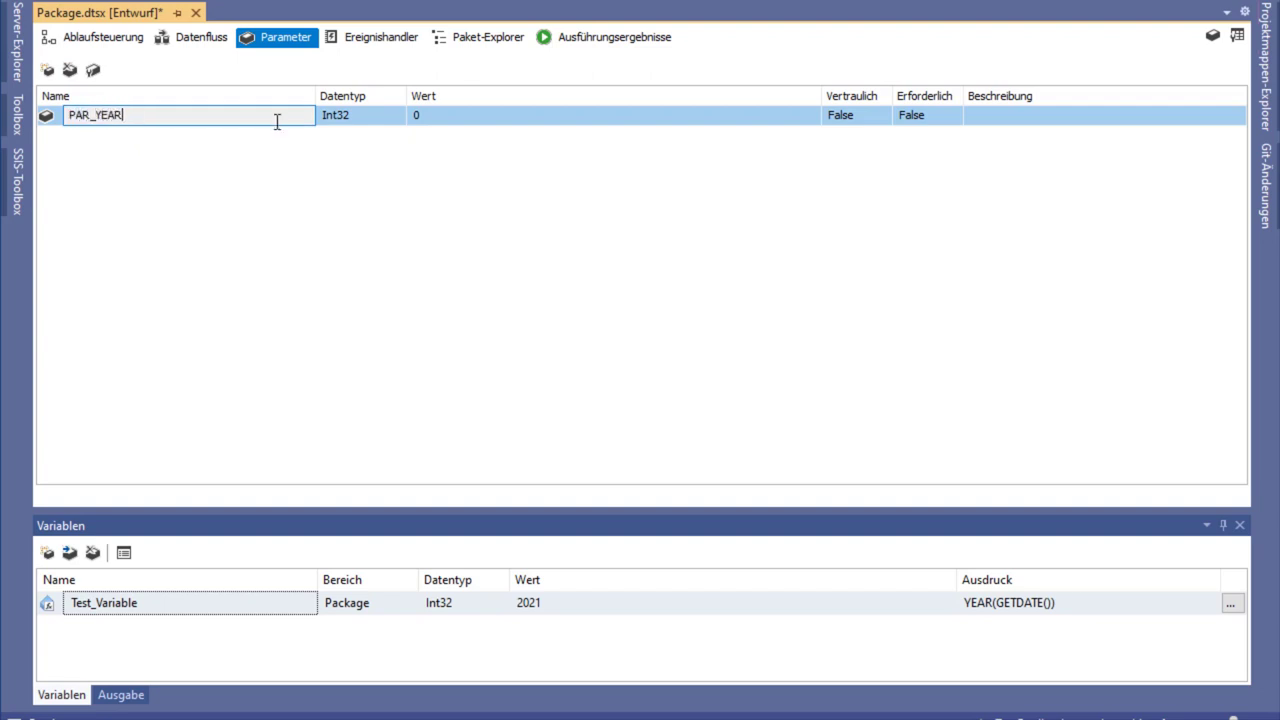
{"action": "key", "text": "Tab"}
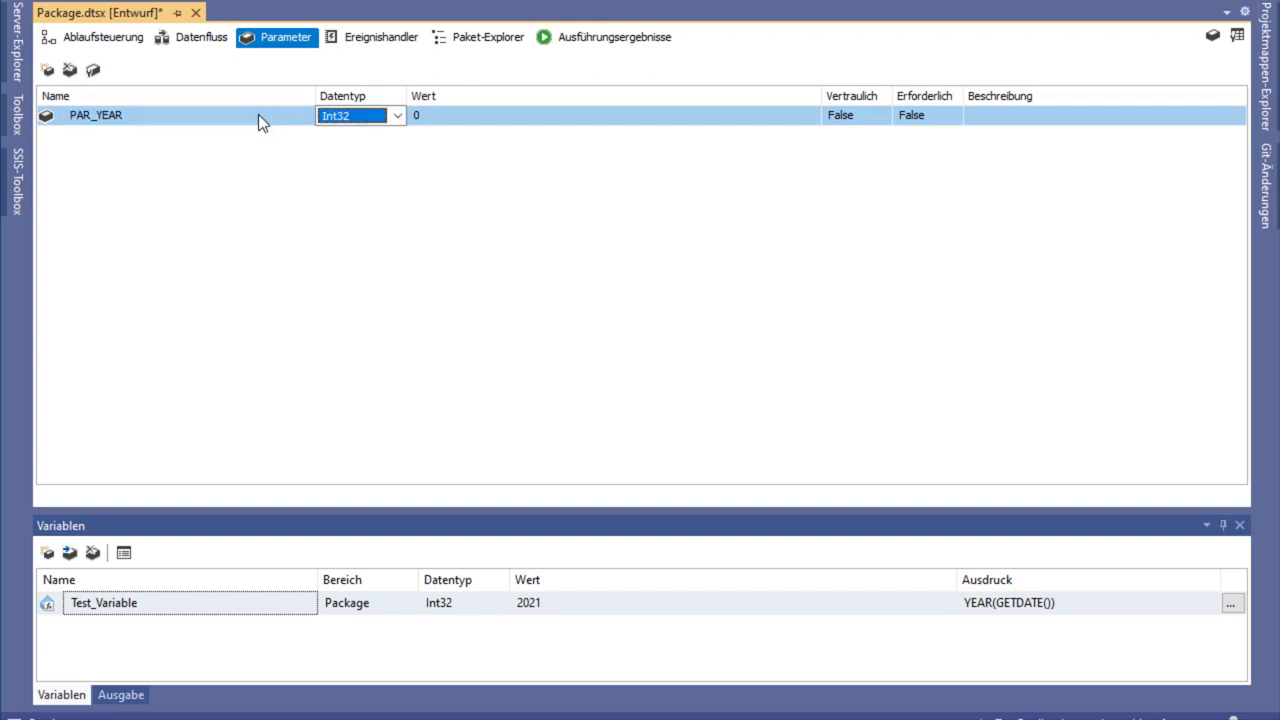
Keep PAR_YEAR's data type as Int32 and set its value to 2021.
{"action": "left_click", "coordinate": [255, 115]}
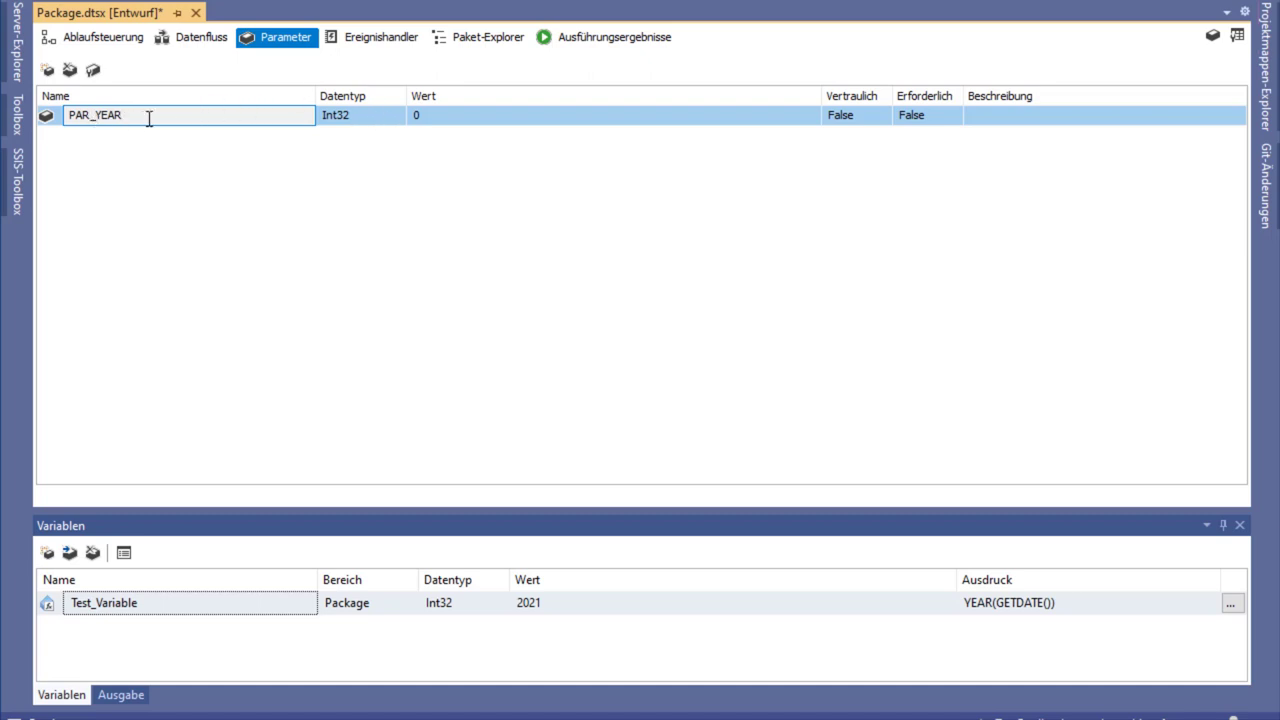
{"action": "left_click", "coordinate": [366, 117]}
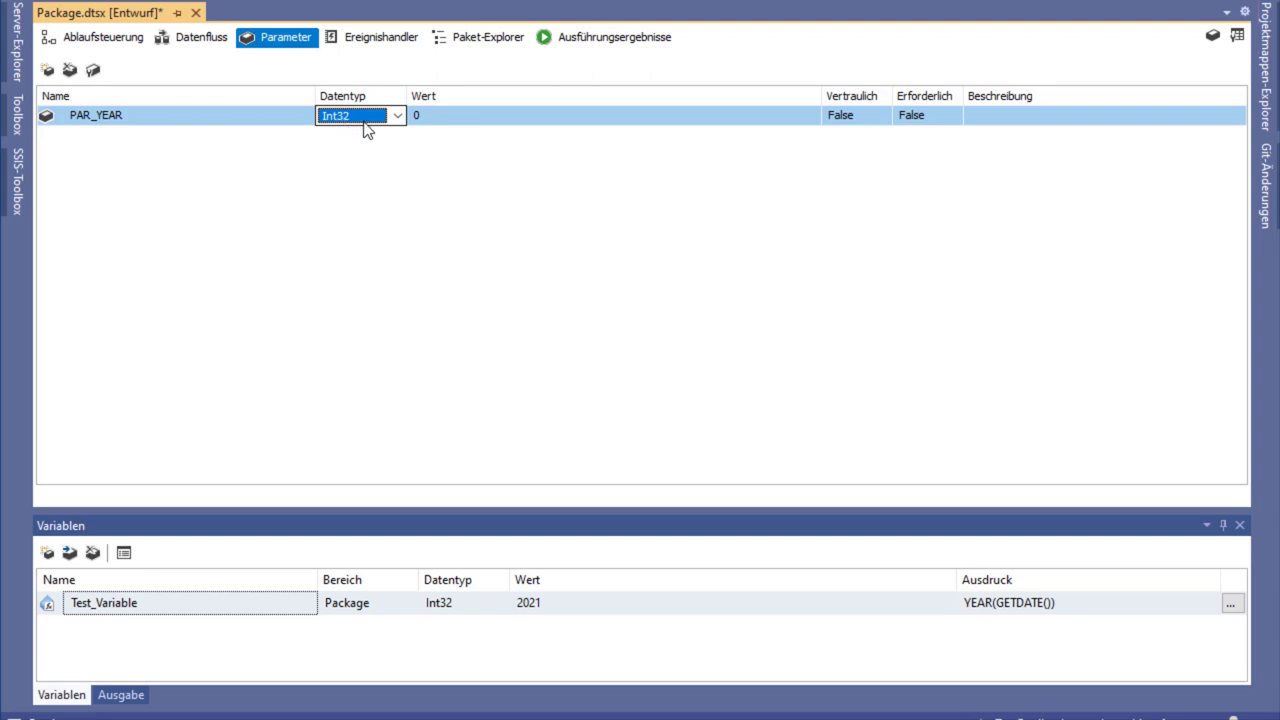
{"action": "left_click", "coordinate": [465, 117]}
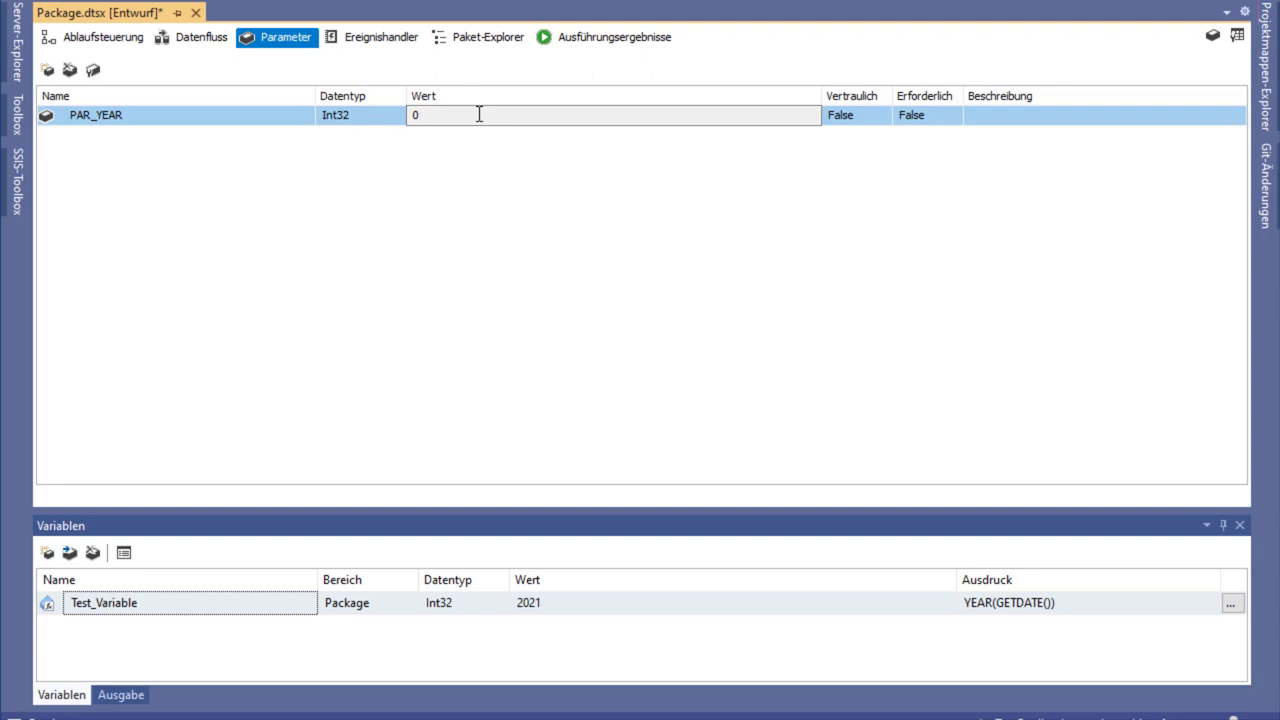
{"action": "key", "text": "BackSpace"}
{"action": "type", "text": "2021"}
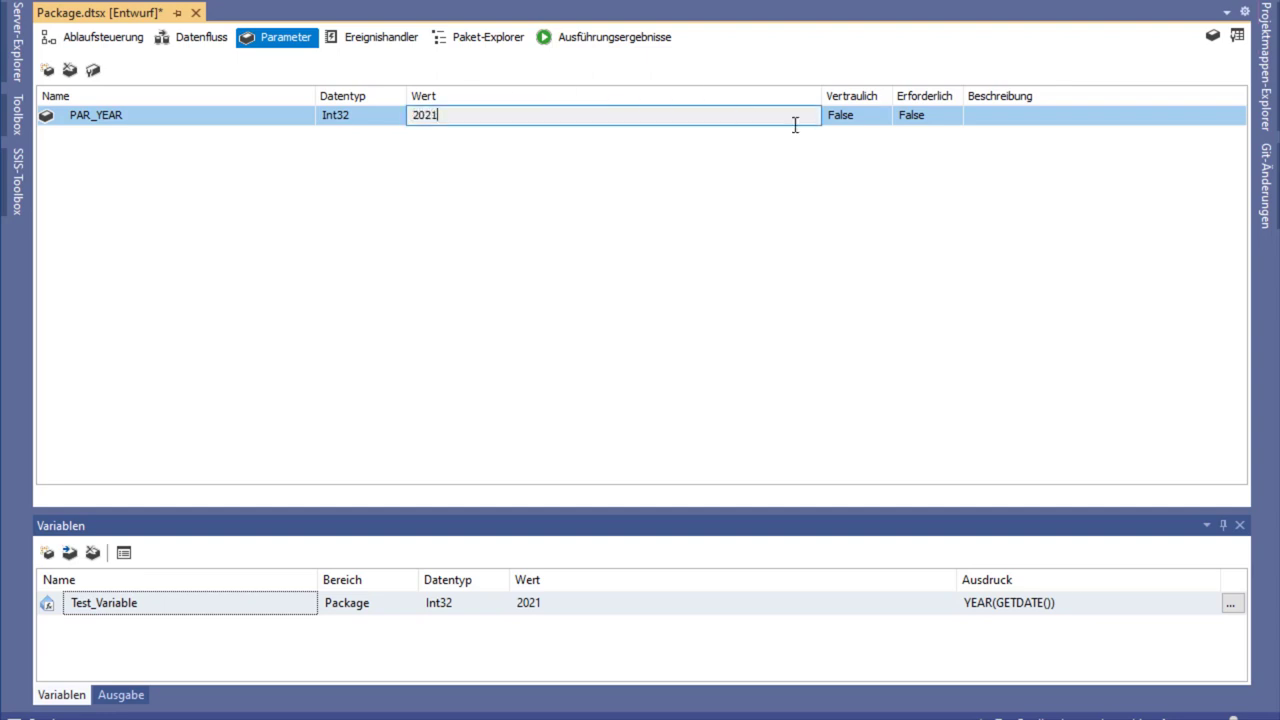
{"action": "left_click", "coordinate": [824, 153]}
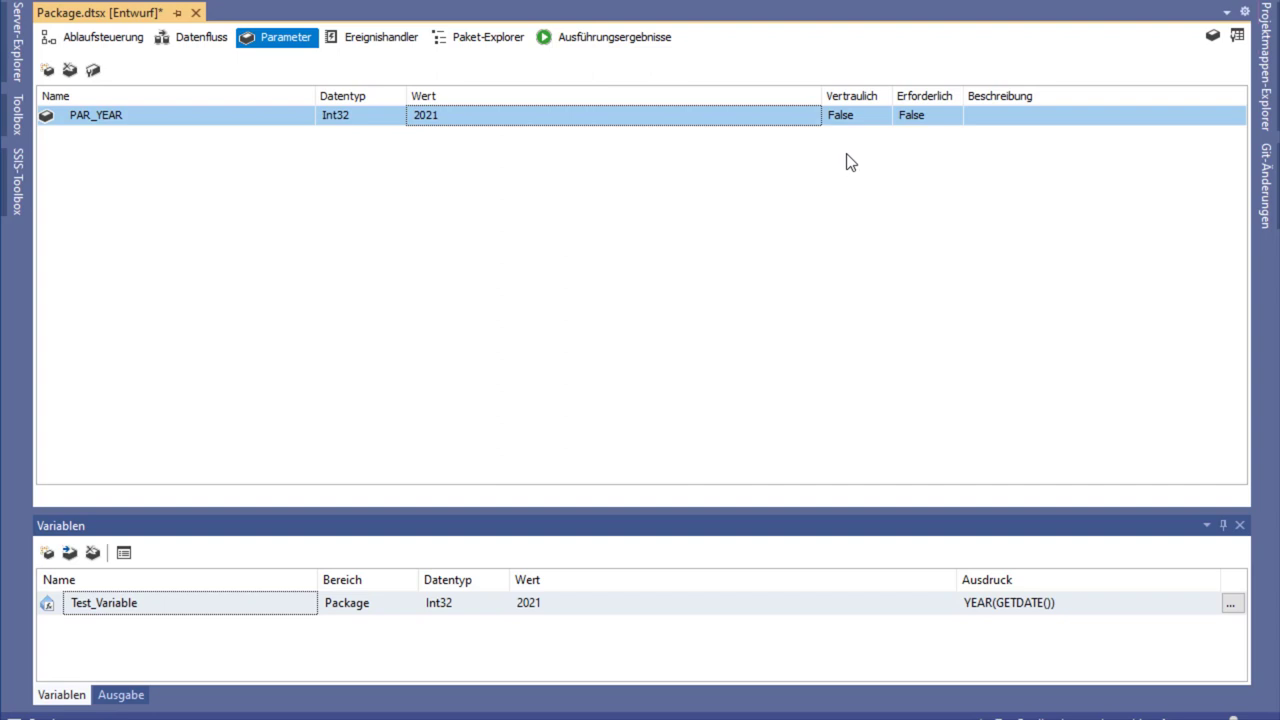
Leave PAR_YEAR's required setting at False and enter "Format YYYY" as its description.
{"action": "left_click", "coordinate": [929, 120]}
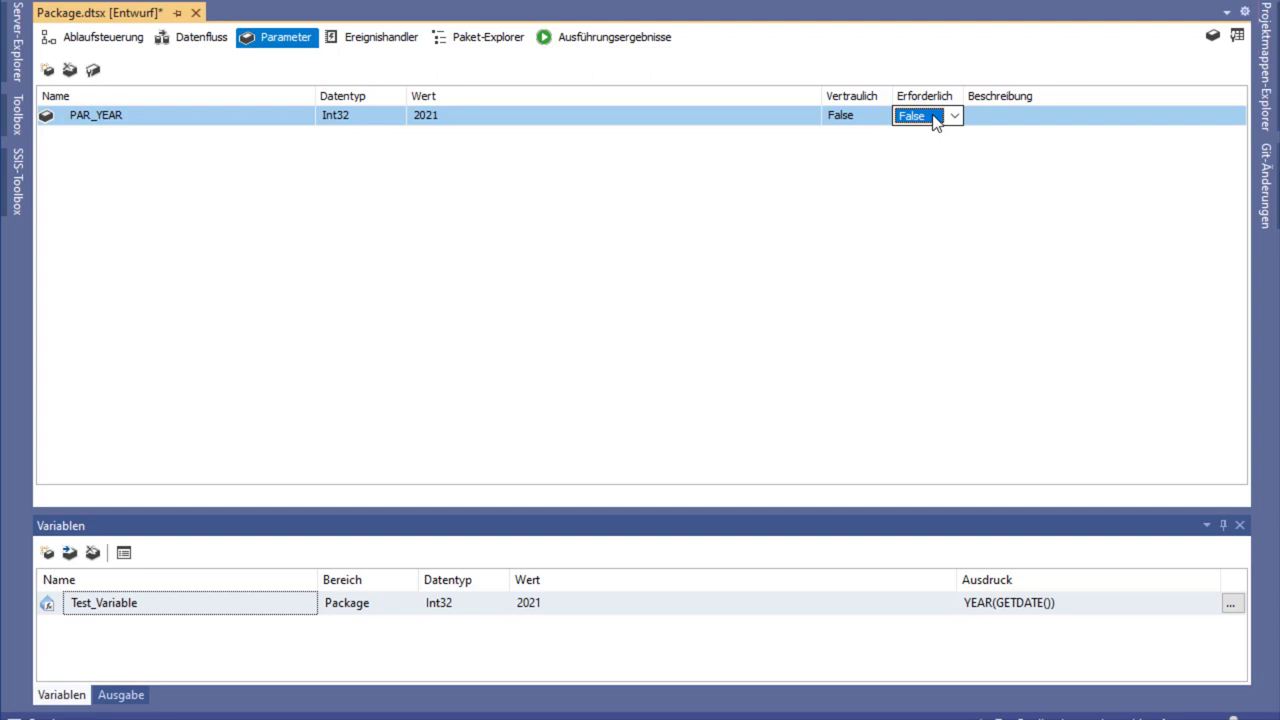
{"action": "left_click", "coordinate": [1007, 117]}
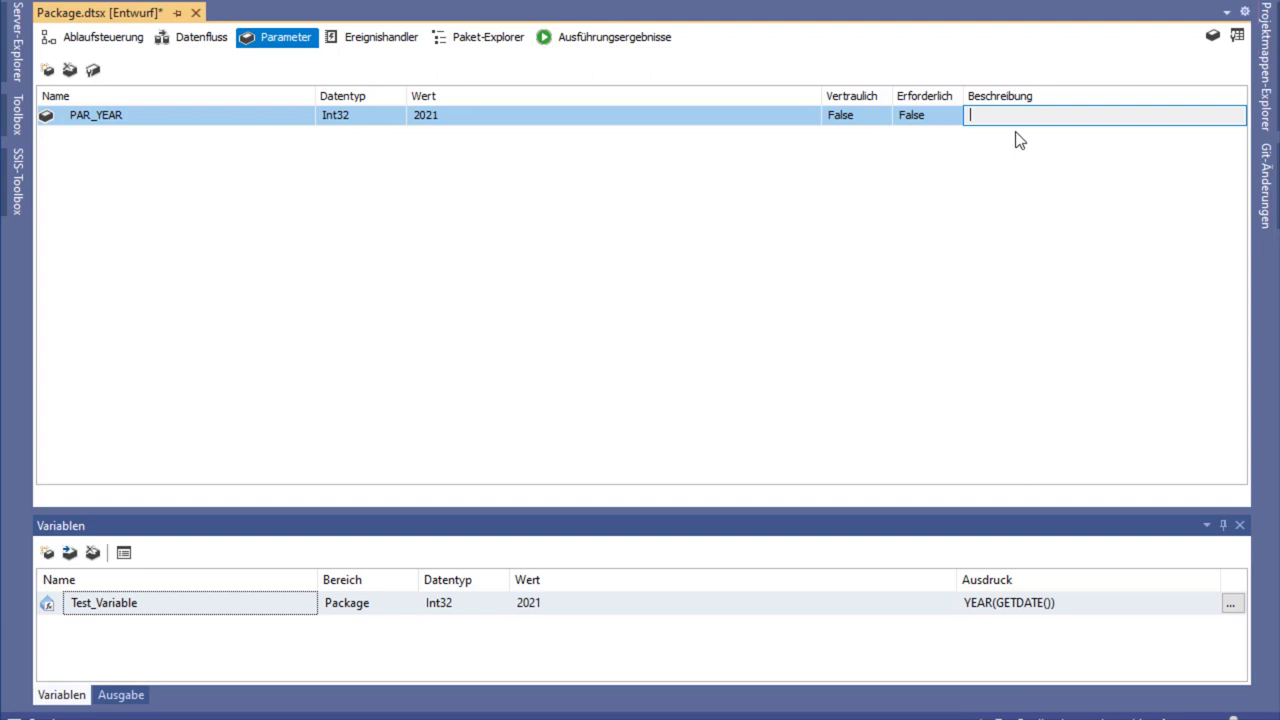
{"action": "type", "text": "YYYY"}
{"action": "key", "text": "Home"}
{"action": "type", "text": "Format"}
{"action": "key", "text": "End"}
{"action": "key", "text": "Return"}
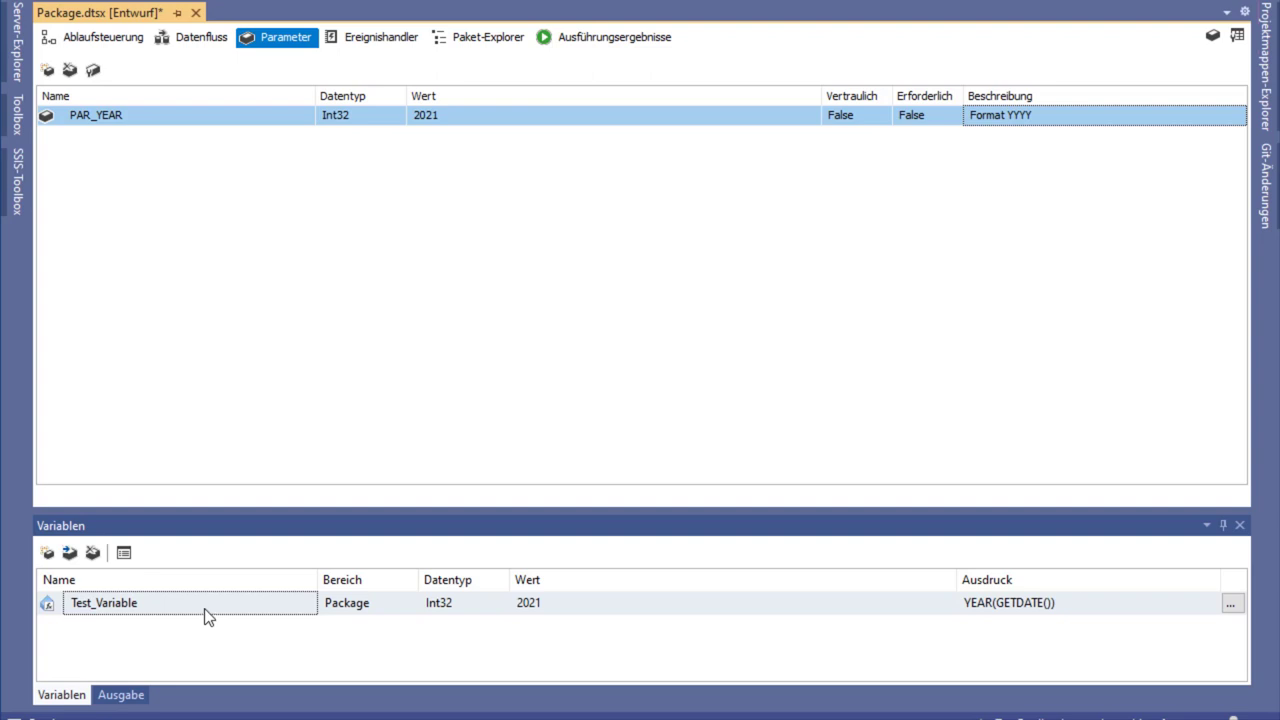
Replace Test_Variable's existing expression with the package parameter @[$Package::PAR_YEAR] in the expression builder.
{"action": "left_click", "coordinate": [1108, 602]}
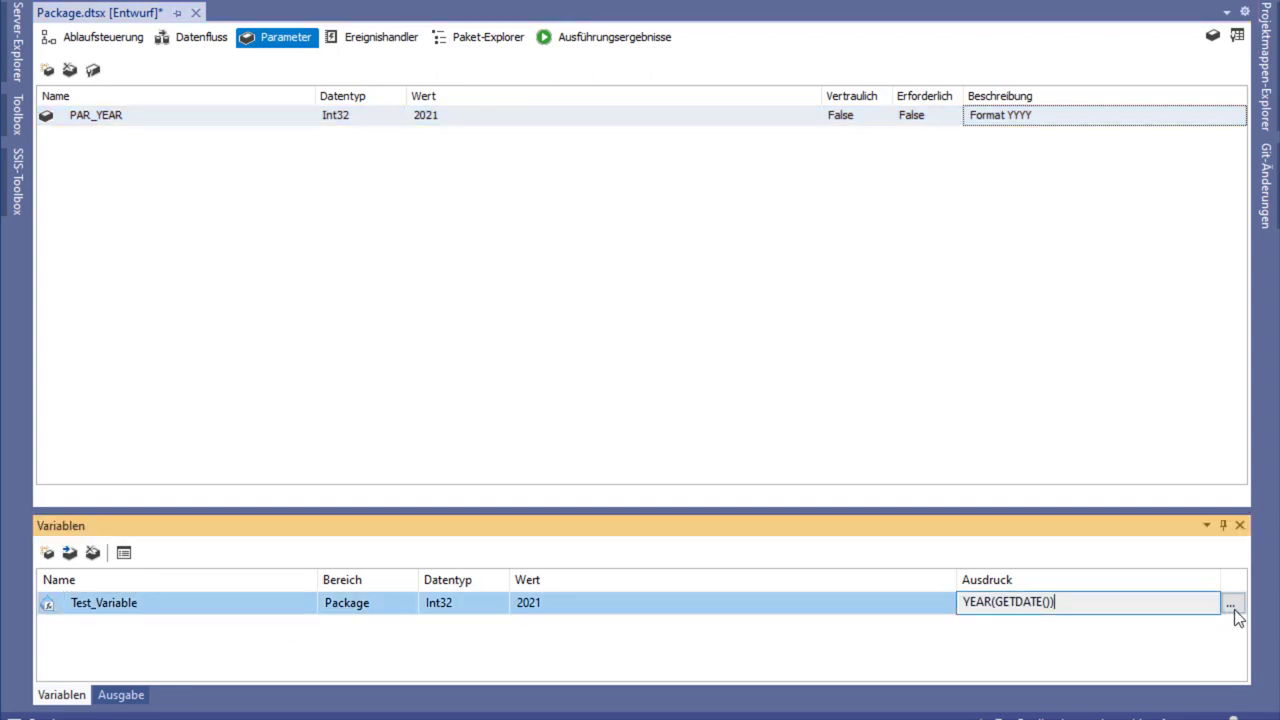
{"action": "left_click", "coordinate": [1232, 606]}
{"action": "left_click_drag", "start_coordinate": [424, 61], "coordinate": [472, 112]}
{"action": "double_click", "coordinate": [391, 424]}
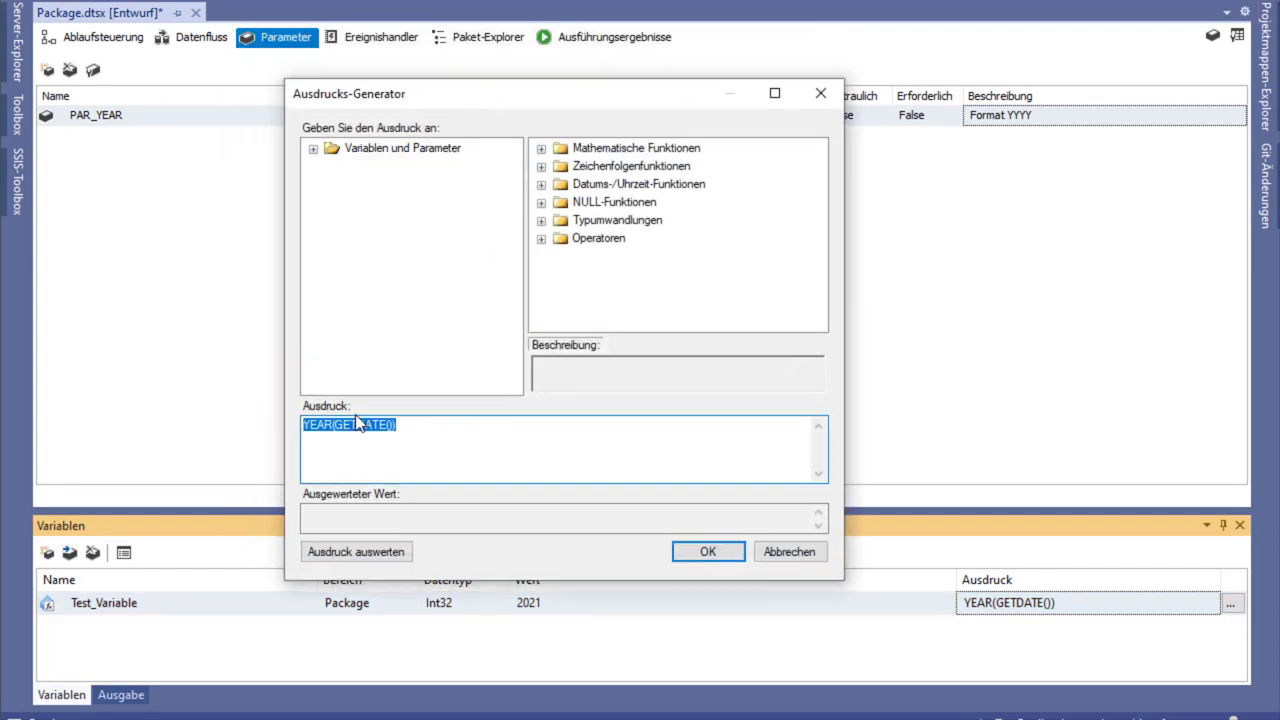
{"action": "key", "text": "Delete"}
{"action": "left_click", "coordinate": [313, 148]}
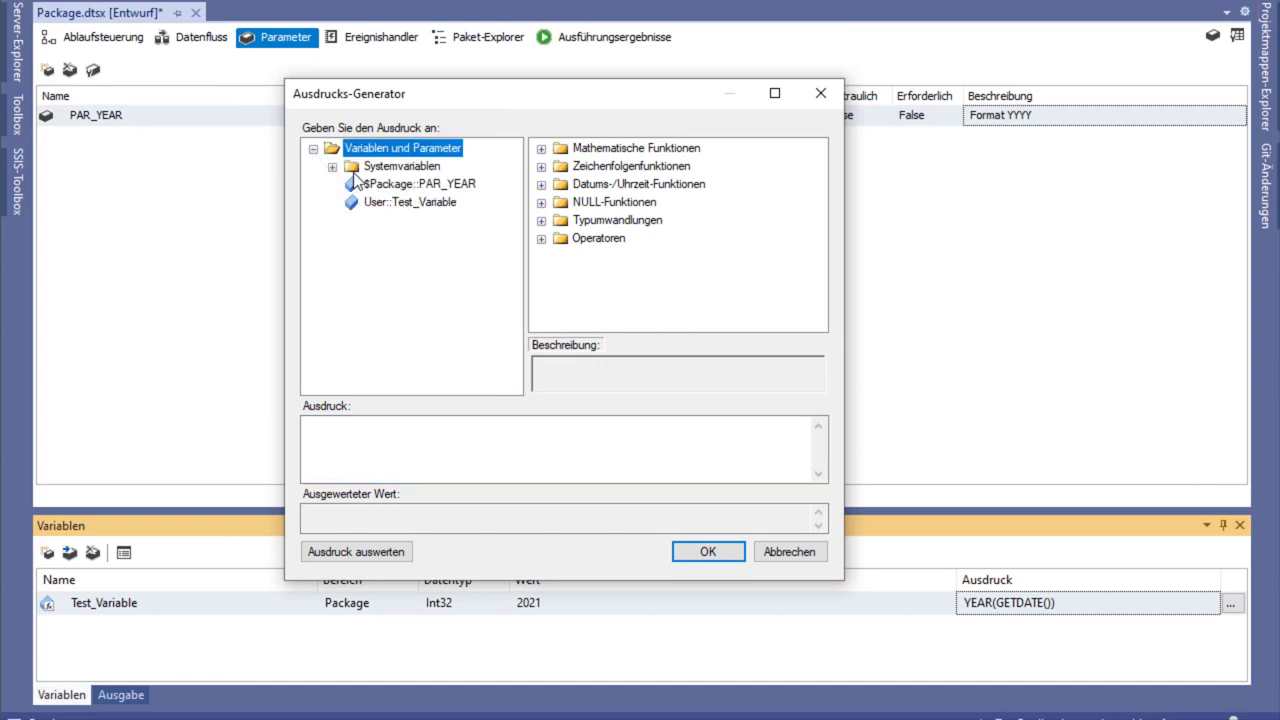
{"action": "left_click", "coordinate": [414, 188]}
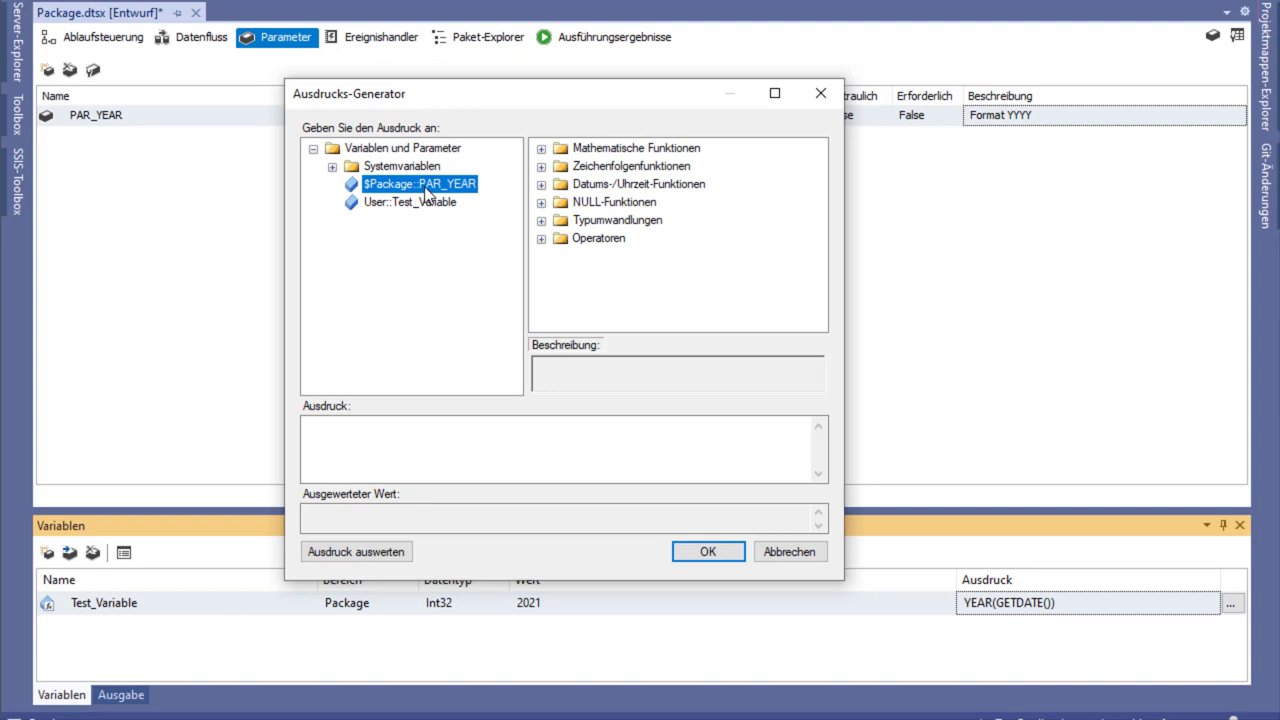
{"action": "left_click_drag", "start_coordinate": [424, 190], "coordinate": [405, 435]}
Evaluate the new Test_Variable expression, check the evaluated value, and accept the expression.
{"action": "left_click", "coordinate": [400, 551]}
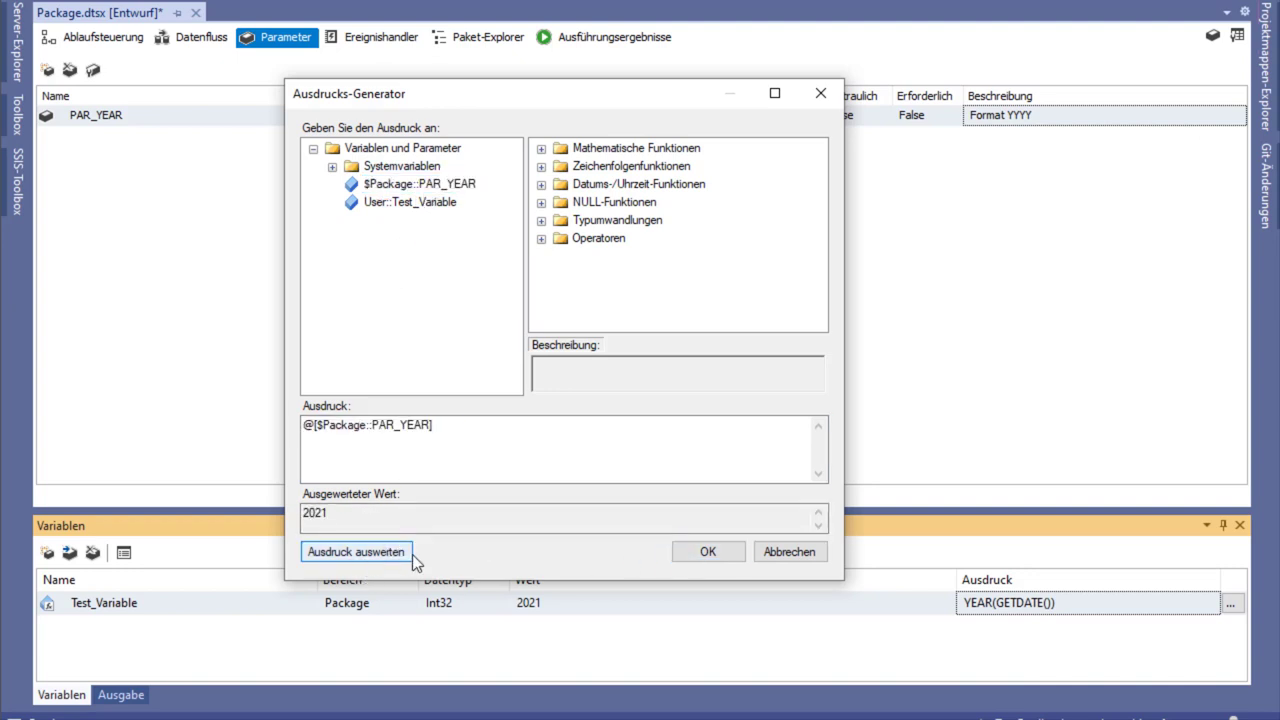
{"action": "double_click", "coordinate": [325, 514]}
{"action": "left_click", "coordinate": [368, 517]}
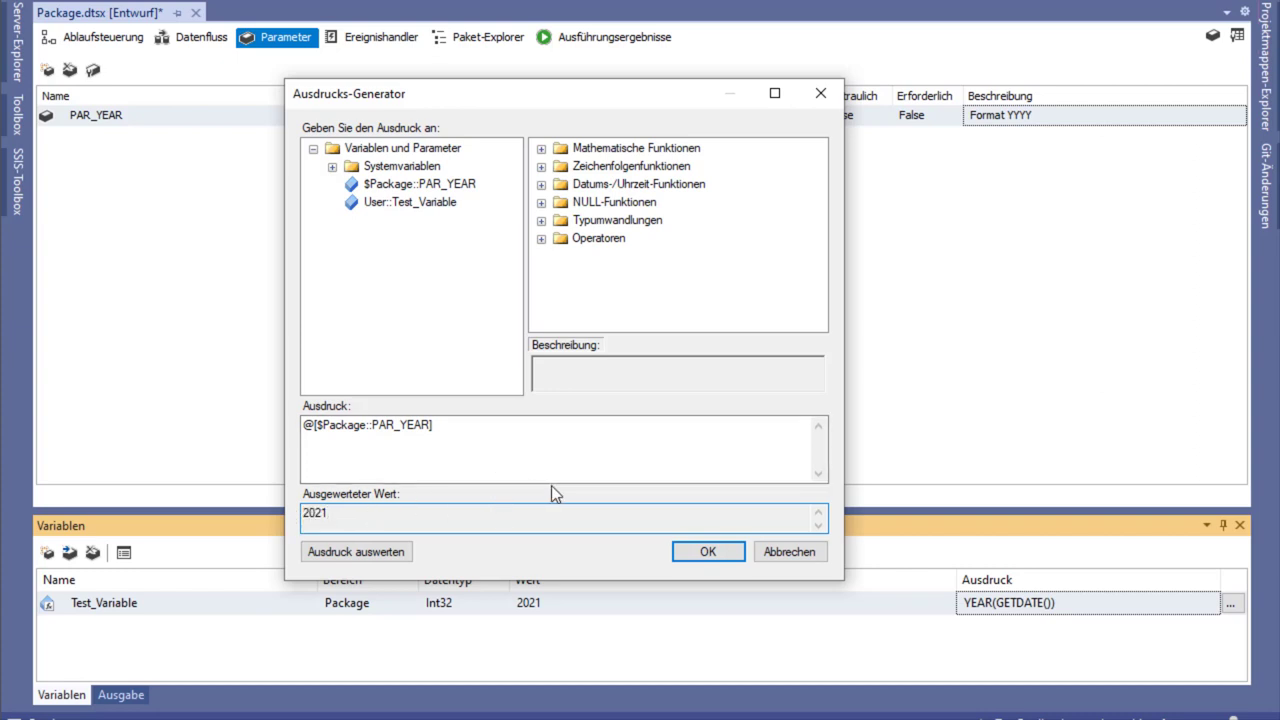
{"action": "left_click", "coordinate": [706, 553]}
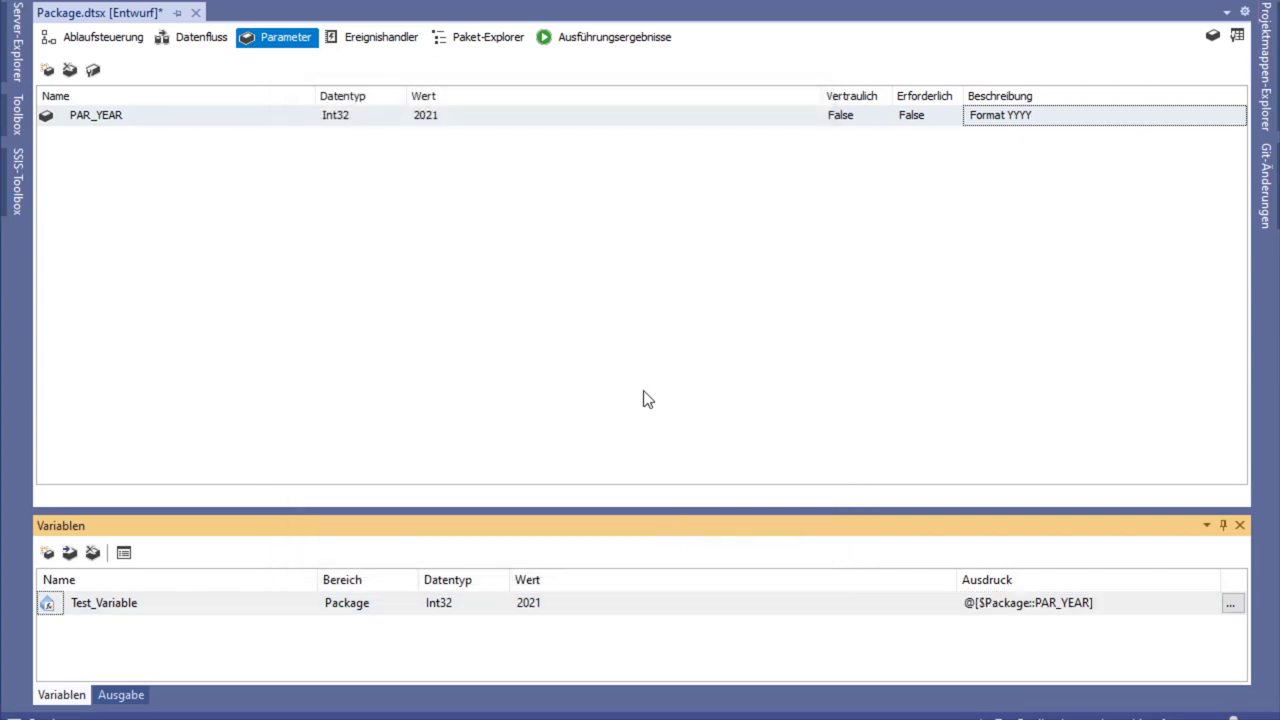